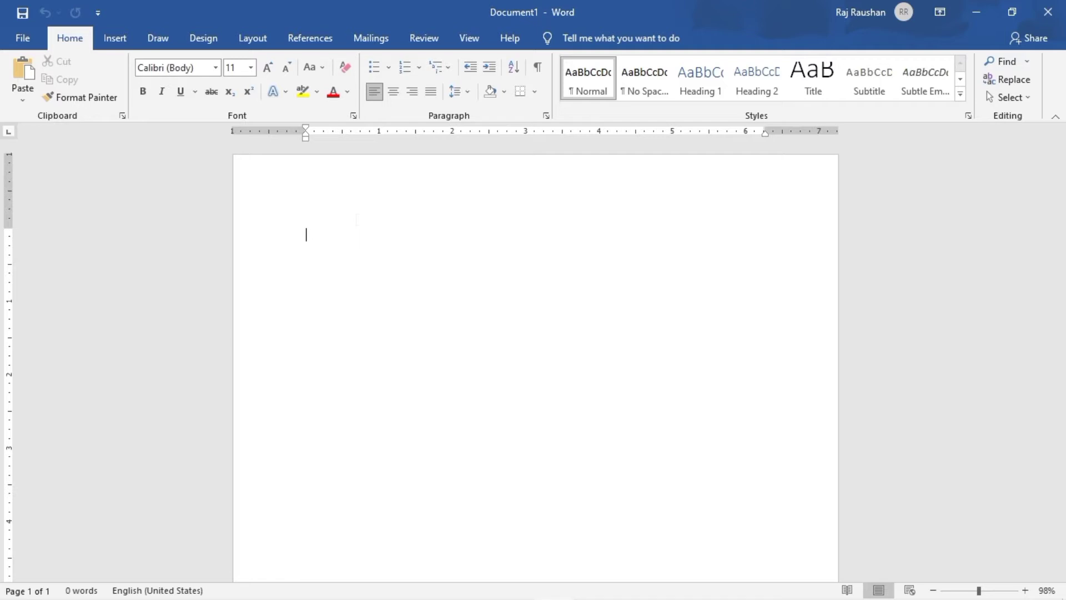
Paste the 'Dear Students' letter into the blank document and bring up the Mailings tools.
{"action": "type", "text": "Dear Students,  My wish for you is that you see the light in this world, in yourself, and in others. I see the light in you.  Compliment others, and be proud of your own accomplishments. I am proud of you.  Believe in yourself, for you are stronger than you know. I believe in you.  Try hard, but know your limits. Ask if you need help, and trust others will help you. I will help you.  Fill your heart with laughter and smile often. I love to see your smile.  You are a unique, special, and amazing person. There will never be another you. I appreciate all of you.  Dream, believe, wonder, inspire, love, nurture, and always listen. That is what I will do for you.  Love,  Your Teacher"}
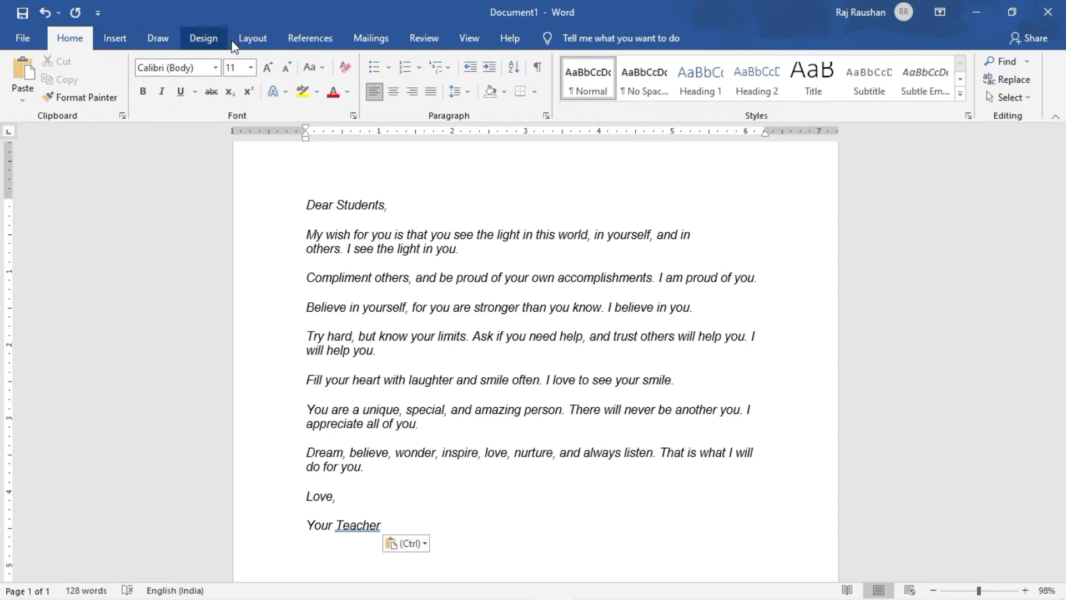
{"action": "left_click", "coordinate": [371, 39]}
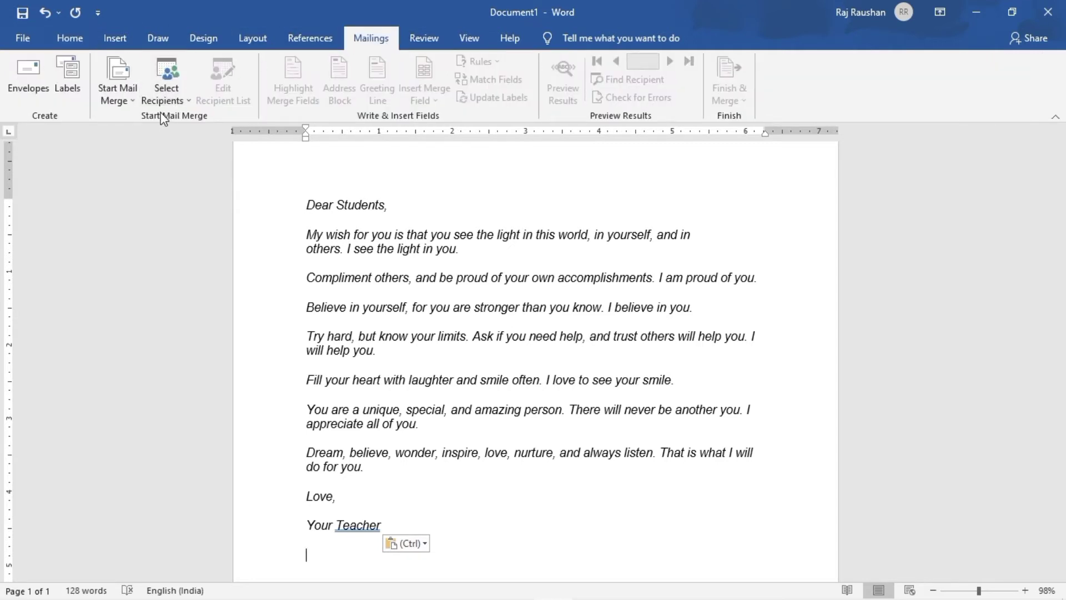
Launch the Step-by-Step Mail Merge Wizard with Letters as the document type.
{"action": "left_click", "coordinate": [130, 103]}
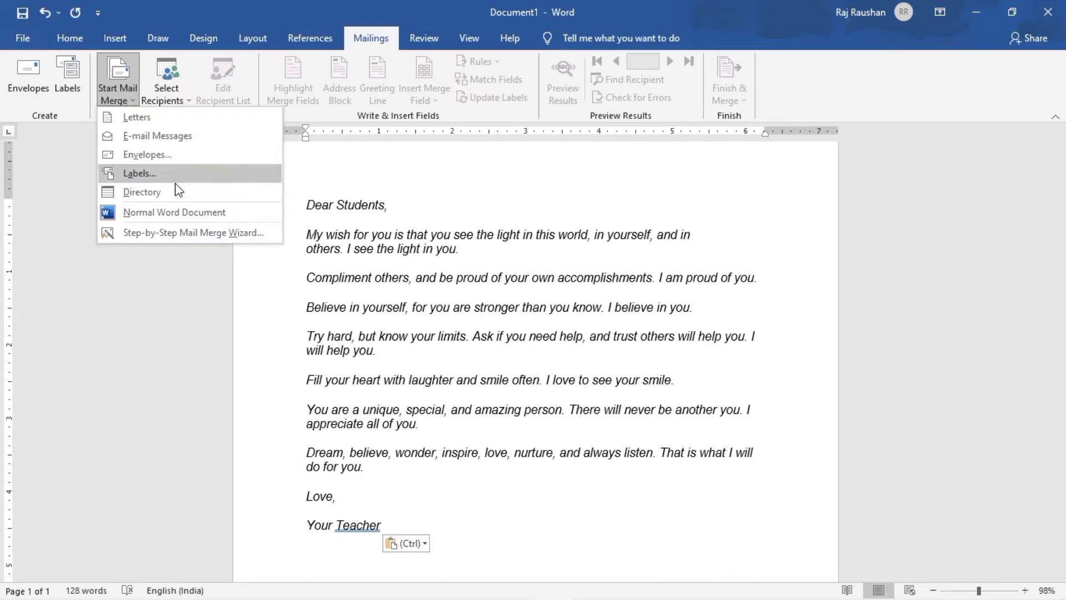
{"action": "left_click", "coordinate": [172, 233]}
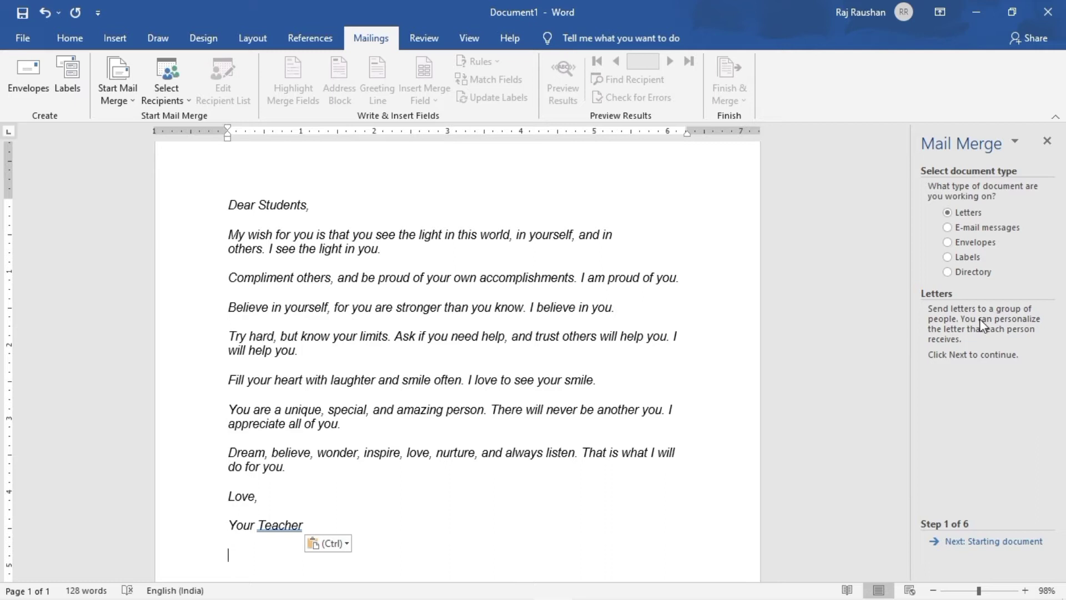
Advance the wizard keeping 'Use the current document', and choose 'Type a new list' for recipients.
{"action": "left_click", "coordinate": [995, 543]}
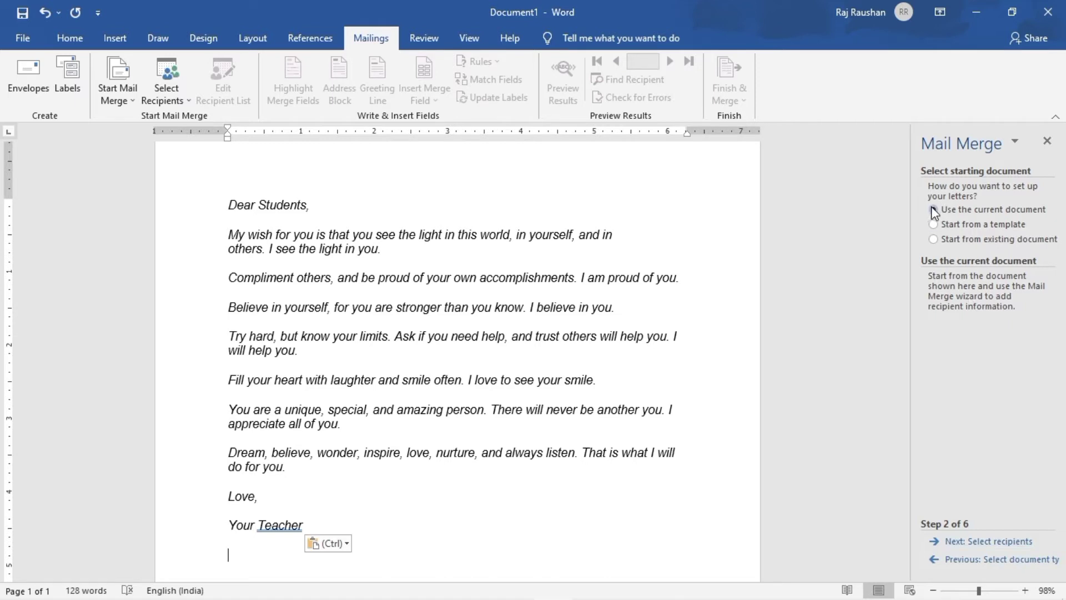
{"action": "left_click", "coordinate": [989, 540]}
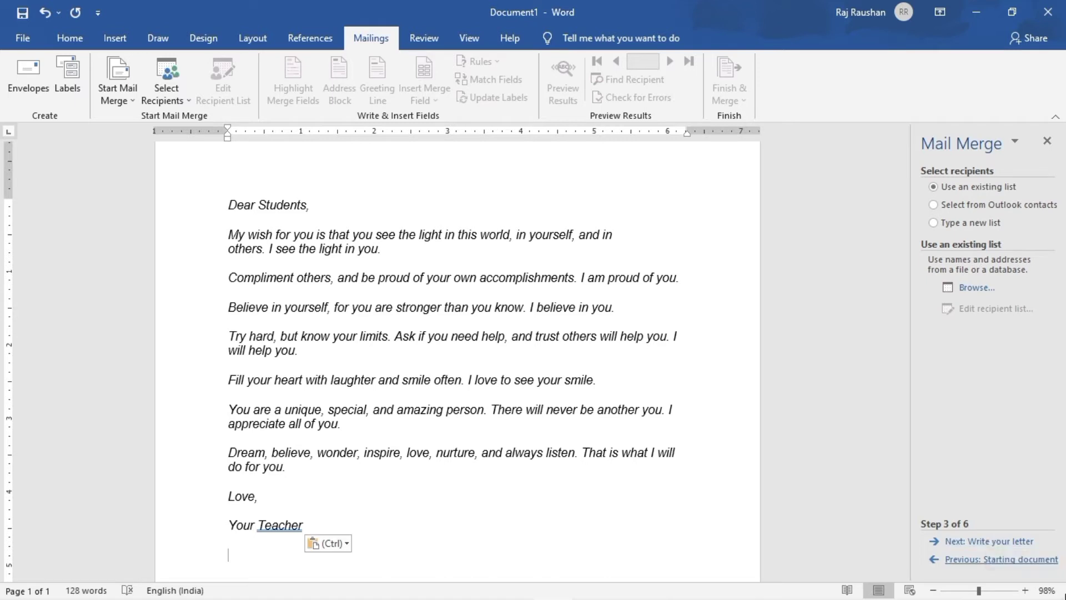
{"action": "left_click", "coordinate": [933, 223]}
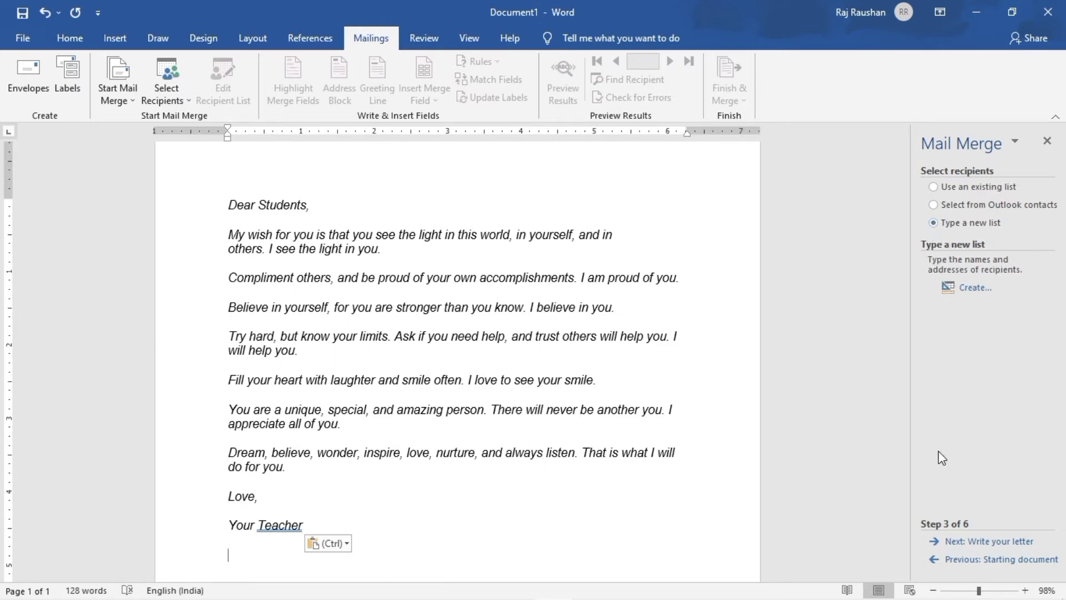
Create a new recipient list and delete the Title, First Name, Last Name, Company Name and Address Line 1 fields.
{"action": "left_click", "coordinate": [973, 286]}
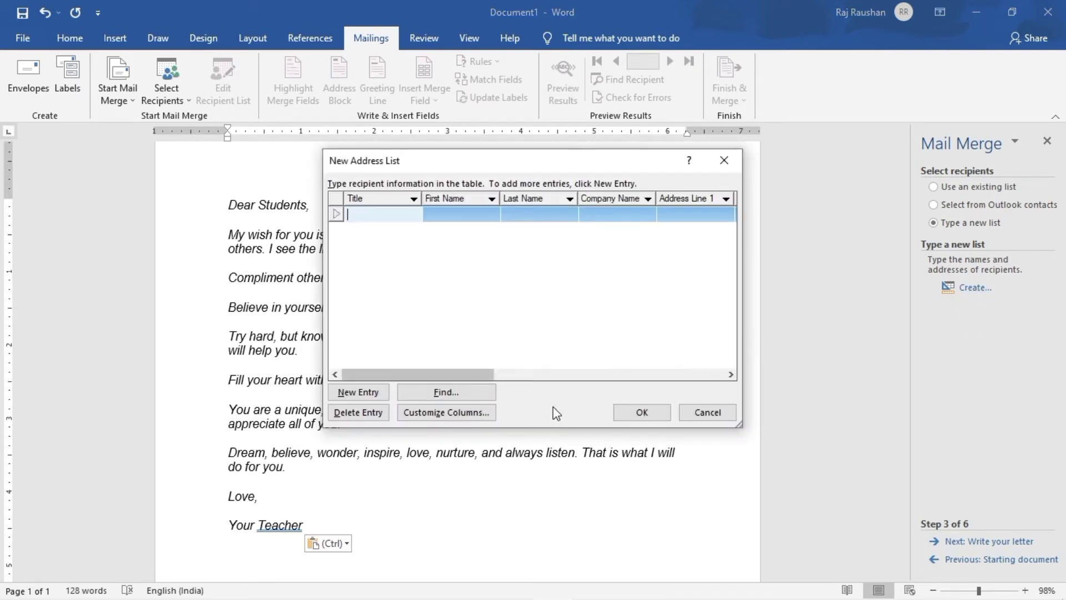
{"action": "left_click", "coordinate": [459, 414]}
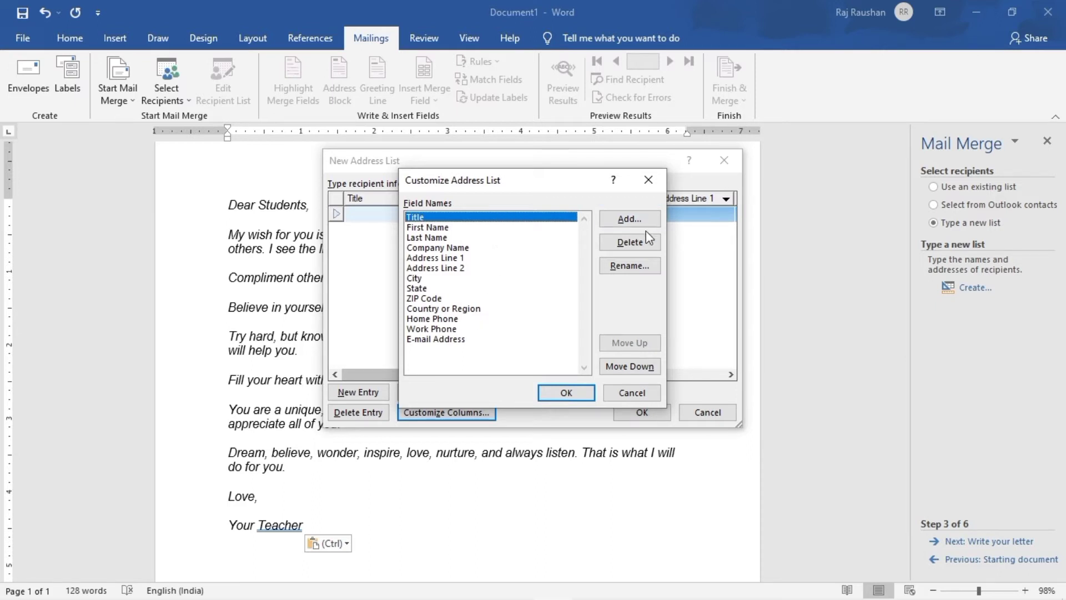
{"action": "left_click", "coordinate": [639, 248]}
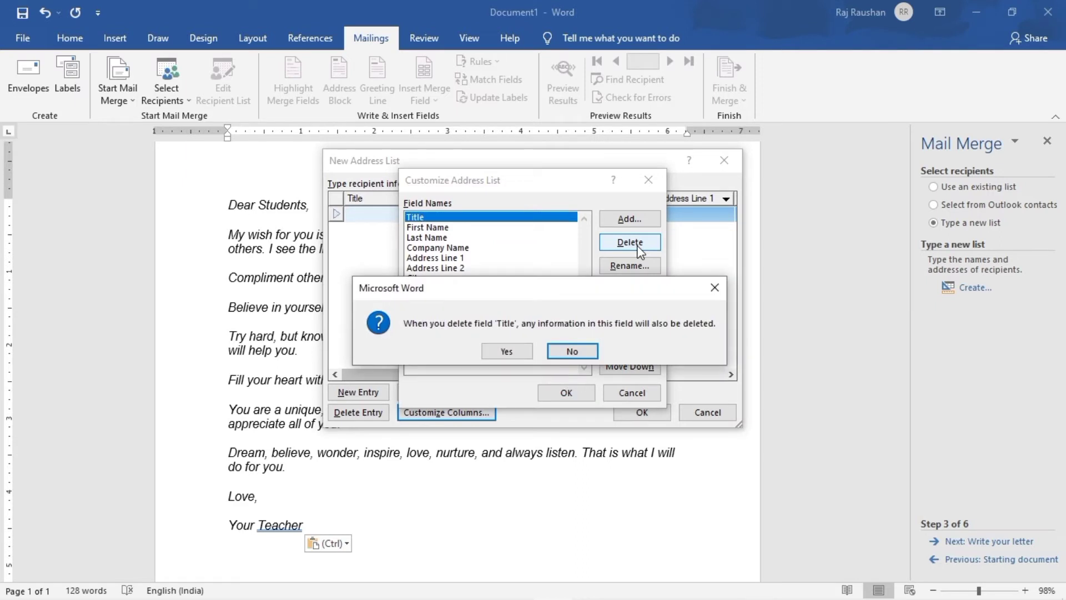
{"action": "key", "text": "Left"}
{"action": "key", "text": "Return"}
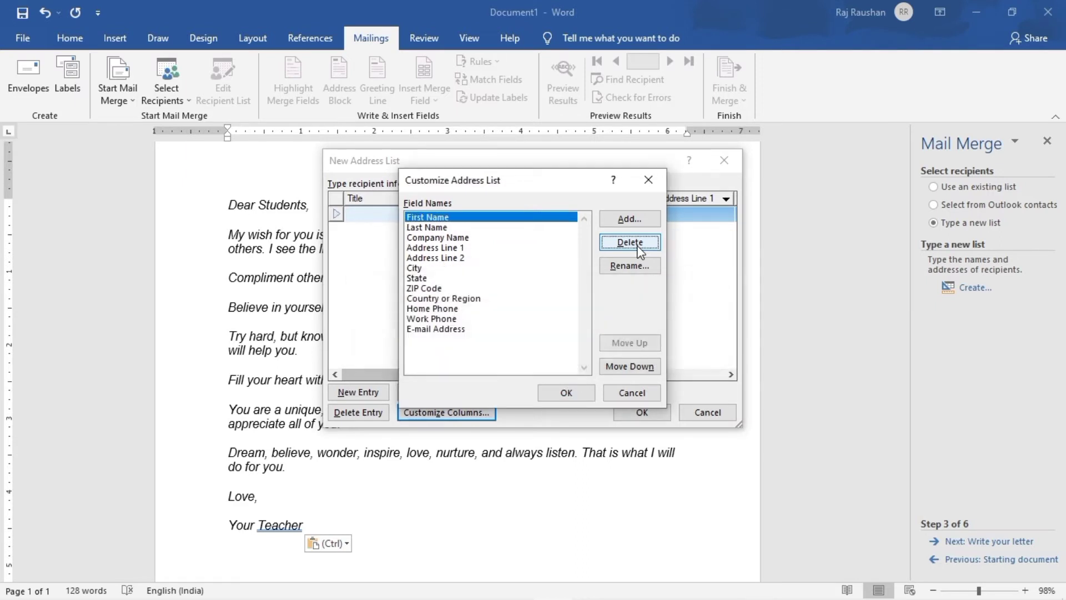
{"action": "left_click", "coordinate": [638, 248]}
{"action": "key", "text": "Left"}
{"action": "key", "text": "Return"}
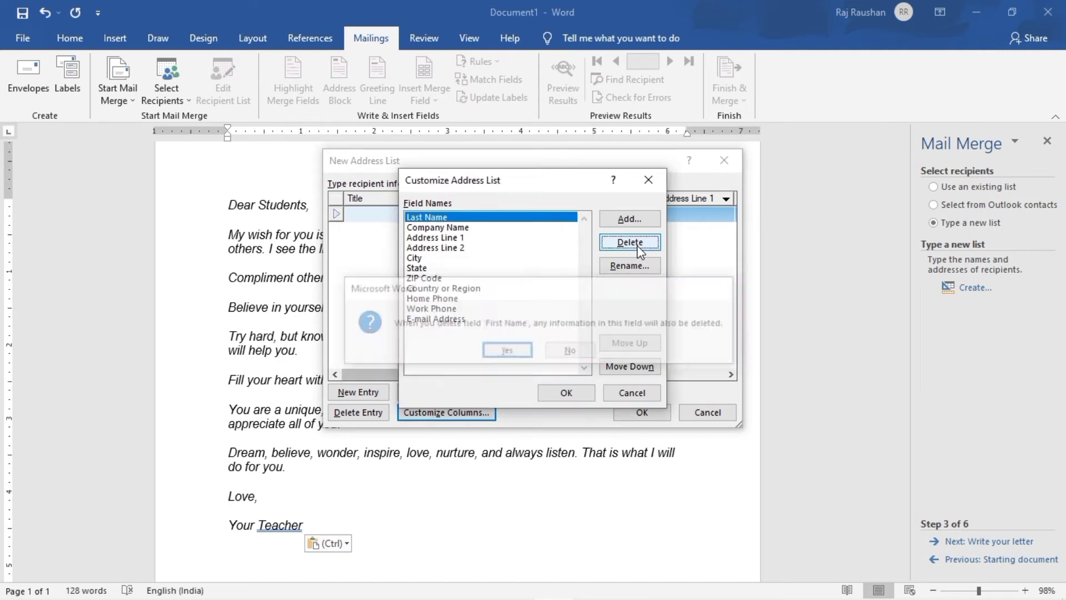
{"action": "left_click", "coordinate": [639, 248]}
{"action": "key", "text": "Left"}
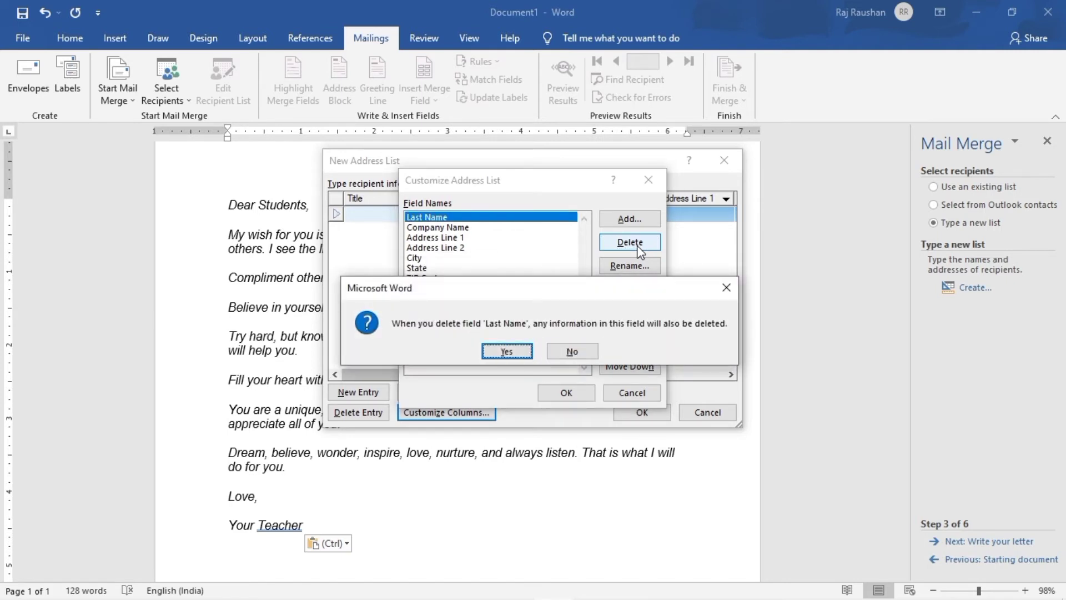
{"action": "key", "text": "Return"}
{"action": "left_click", "coordinate": [638, 248]}
{"action": "key", "text": "Left"}
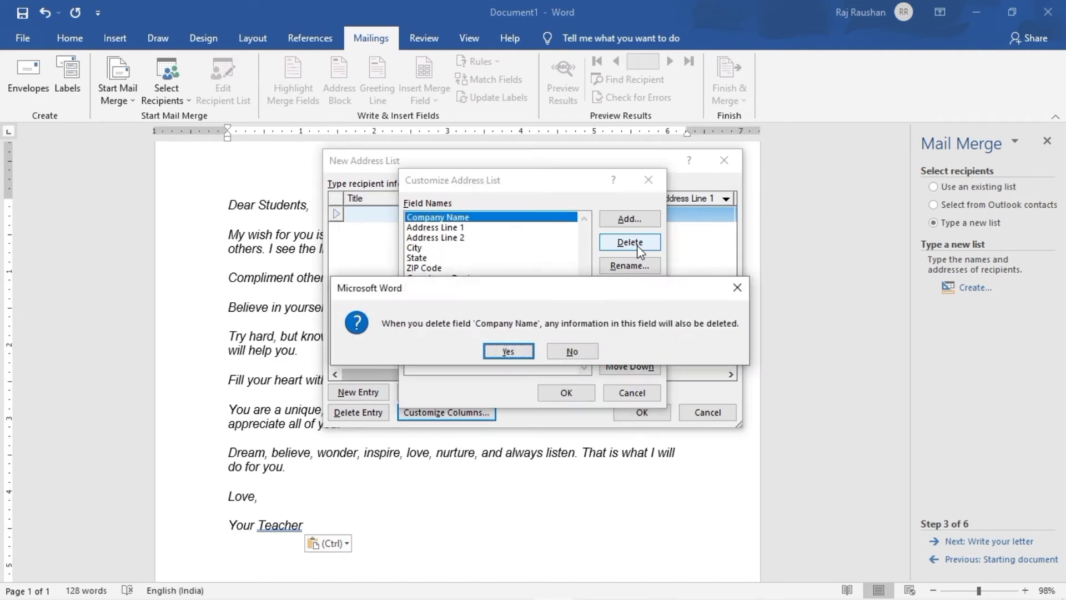
{"action": "key", "text": "Return"}
{"action": "left_click", "coordinate": [638, 247]}
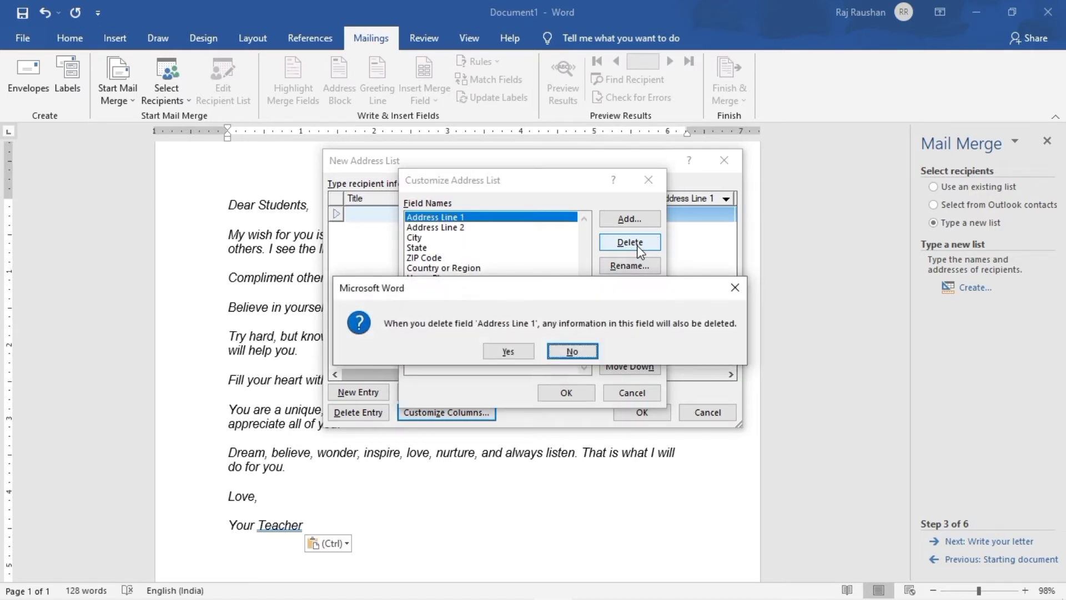
{"action": "key", "text": "Left"}
{"action": "key", "text": "Return"}
Delete the remaining fields, Address Line 2 through E-mail Address, leaving the field list empty.
{"action": "left_click", "coordinate": [638, 248]}
{"action": "key", "text": "Left"}
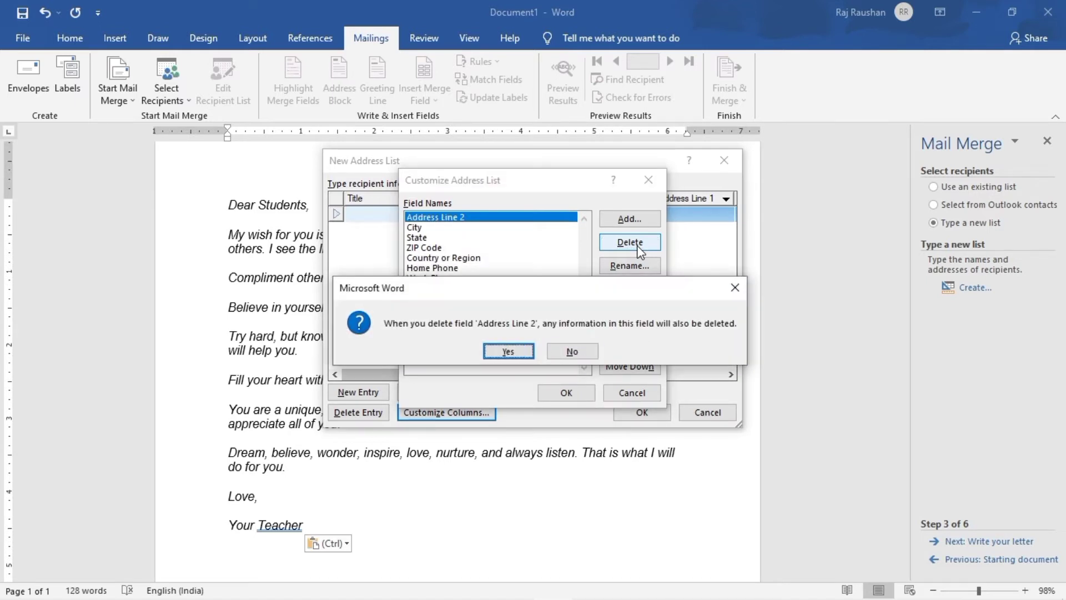
{"action": "key", "text": "Return"}
{"action": "left_click", "coordinate": [639, 247]}
{"action": "key", "text": "Left"}
{"action": "key", "text": "Return"}
{"action": "left_click", "coordinate": [639, 247]}
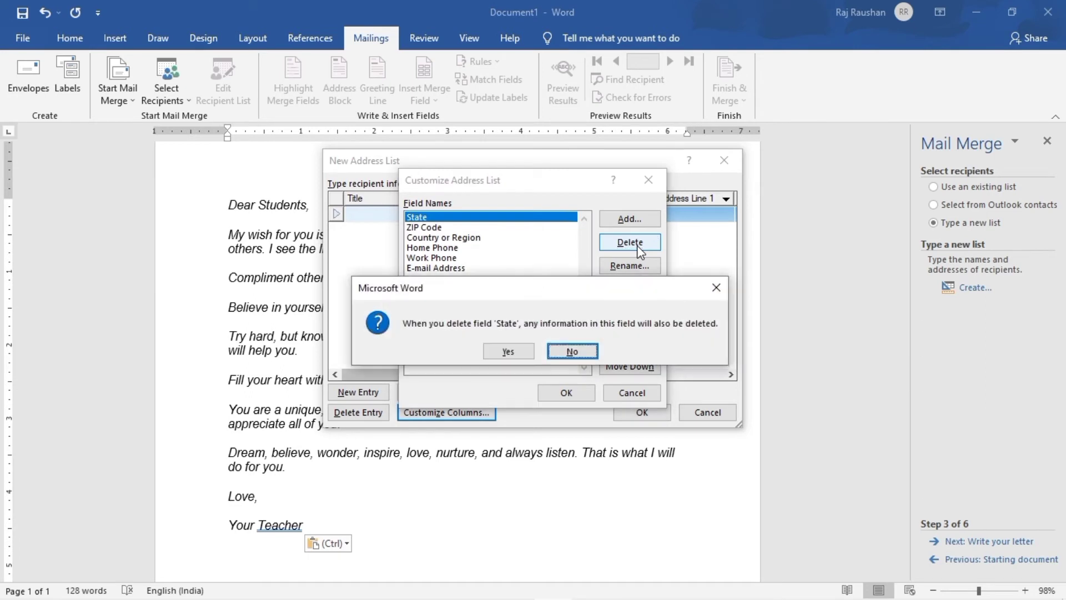
{"action": "key", "text": "Left"}
{"action": "key", "text": "Return"}
{"action": "left_click", "coordinate": [639, 248]}
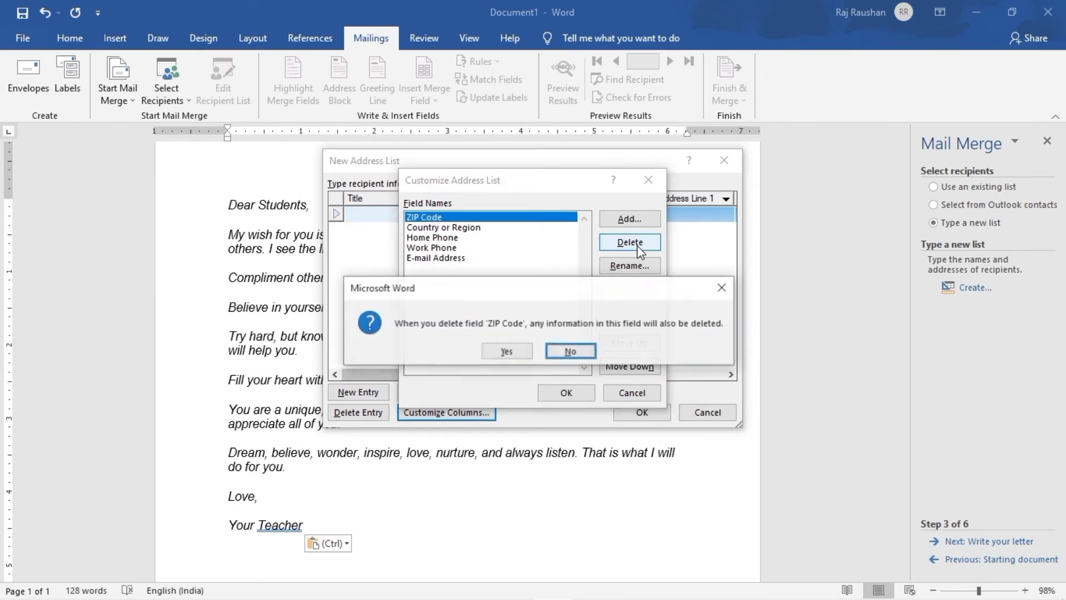
{"action": "key", "text": "Left"}
{"action": "key", "text": "Return"}
{"action": "left_click", "coordinate": [639, 247]}
{"action": "key", "text": "Left"}
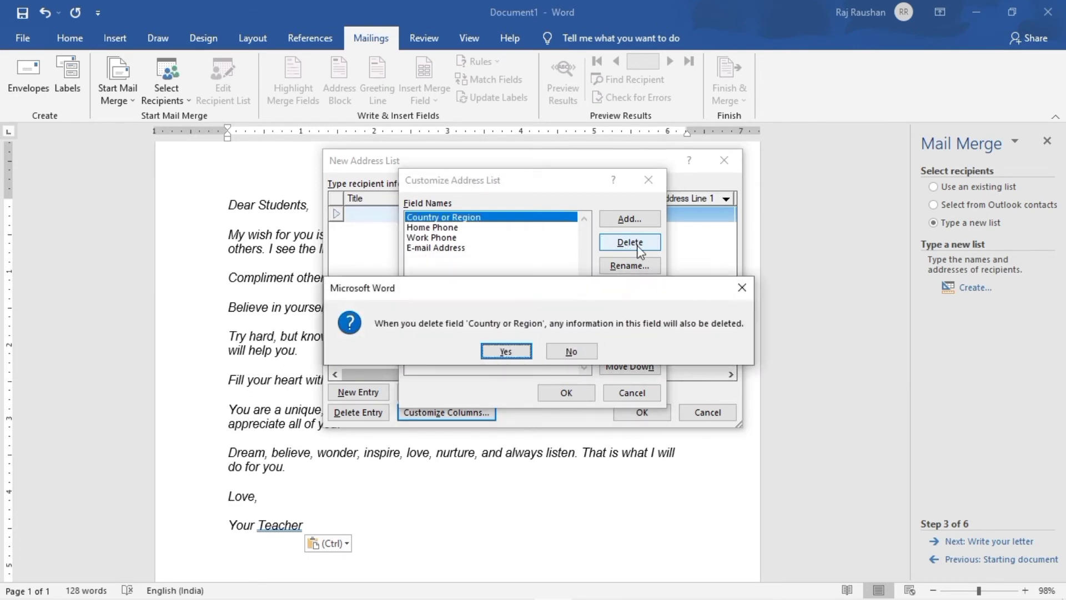
{"action": "key", "text": "Return"}
{"action": "left_click", "coordinate": [638, 248]}
{"action": "key", "text": "Left"}
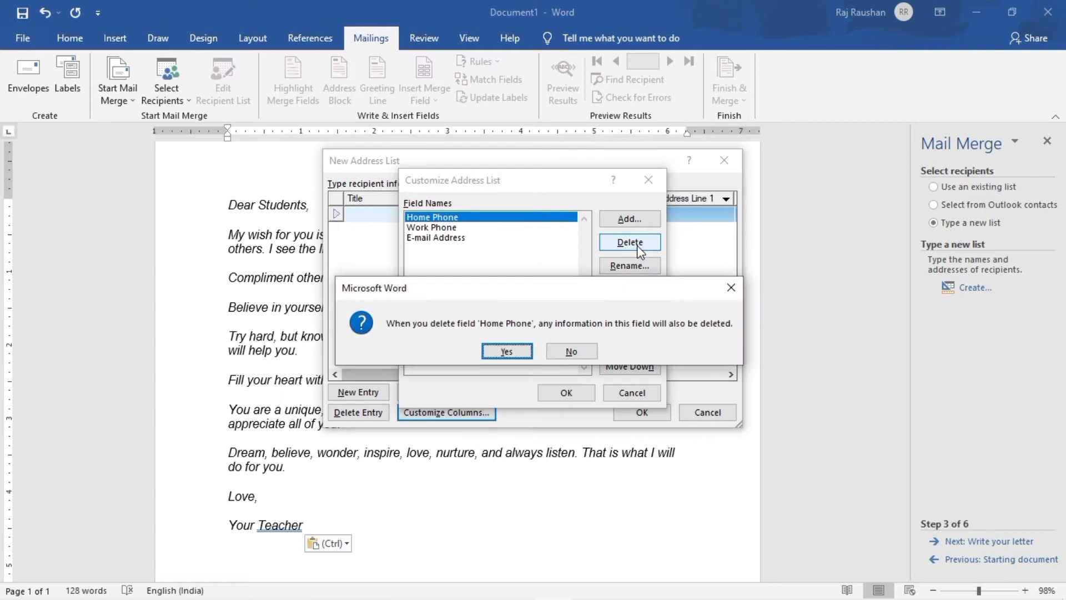
{"action": "key", "text": "Return"}
{"action": "left_click", "coordinate": [639, 247]}
{"action": "key", "text": "Left"}
{"action": "key", "text": "Return"}
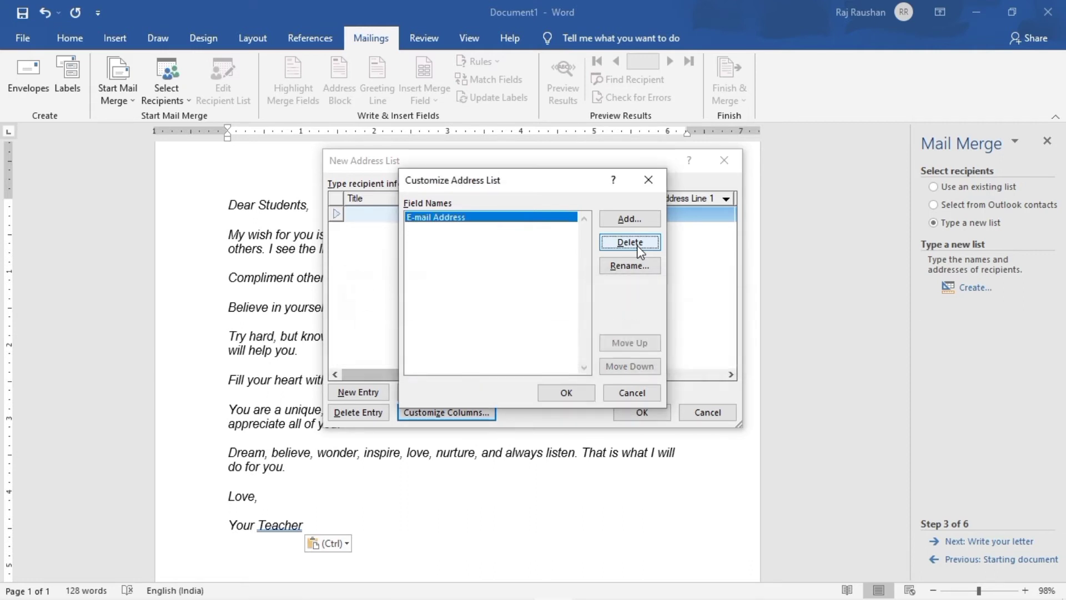
{"action": "left_click", "coordinate": [639, 247]}
{"action": "key", "text": "Left"}
{"action": "key", "text": "Return"}
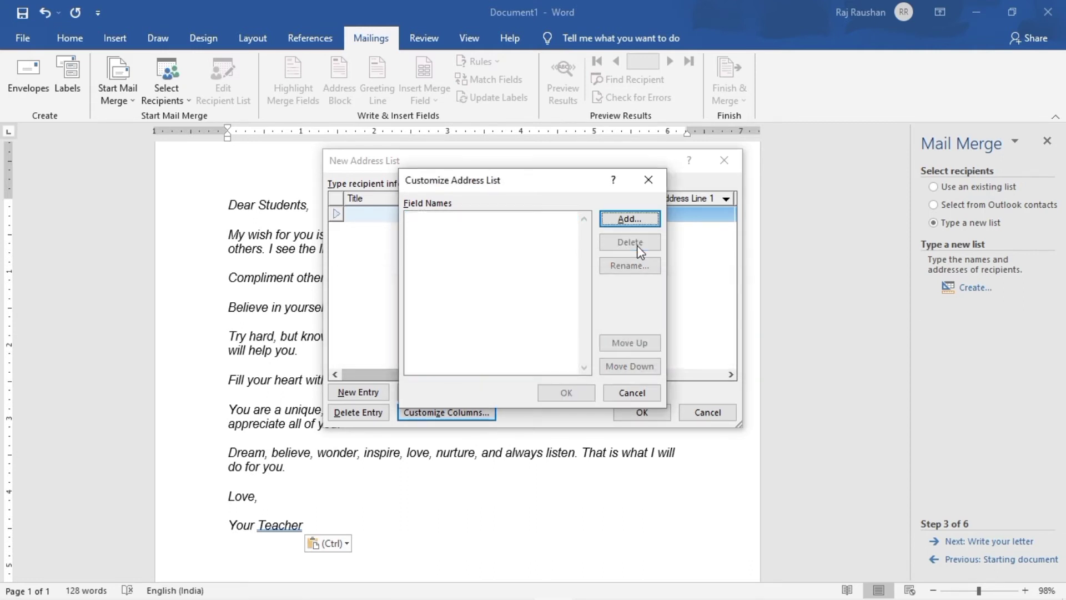
Add the three custom fields Name, class and contact to the address list and apply them.
{"action": "key", "text": "Return"}
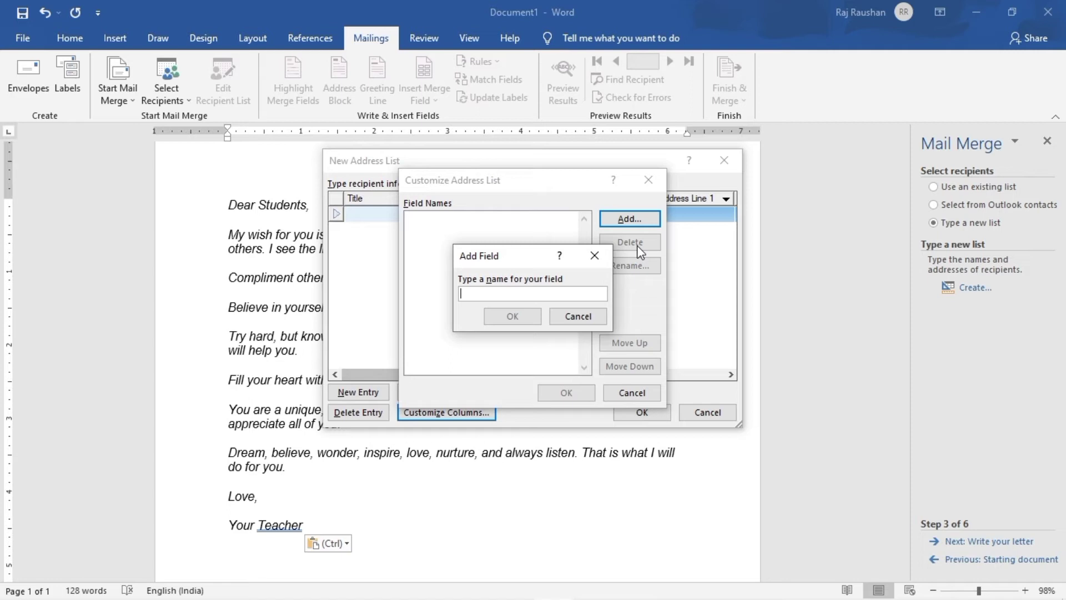
{"action": "type", "text": "Nam"}
{"action": "type", "text": "e"}
{"action": "key", "text": "Return"}
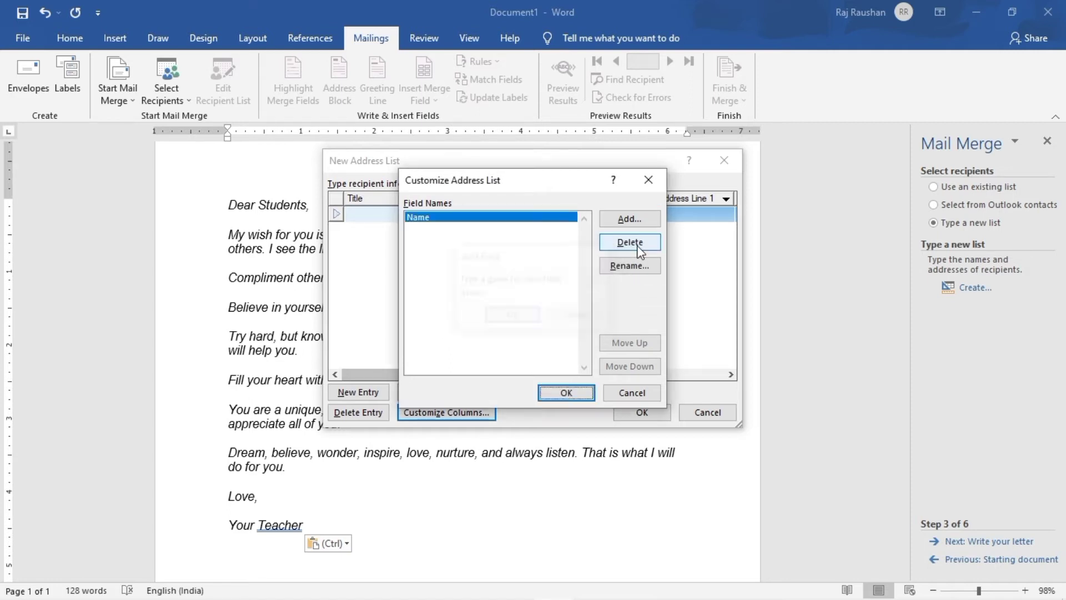
{"action": "key", "text": "alt+a"}
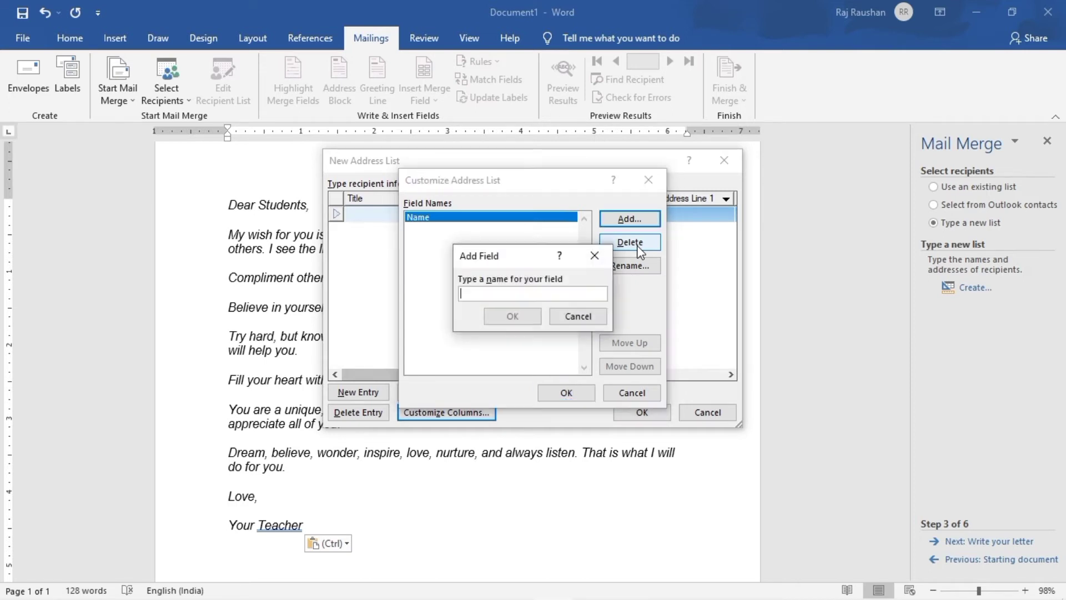
{"action": "type", "text": "class"}
{"action": "key", "text": "Return"}
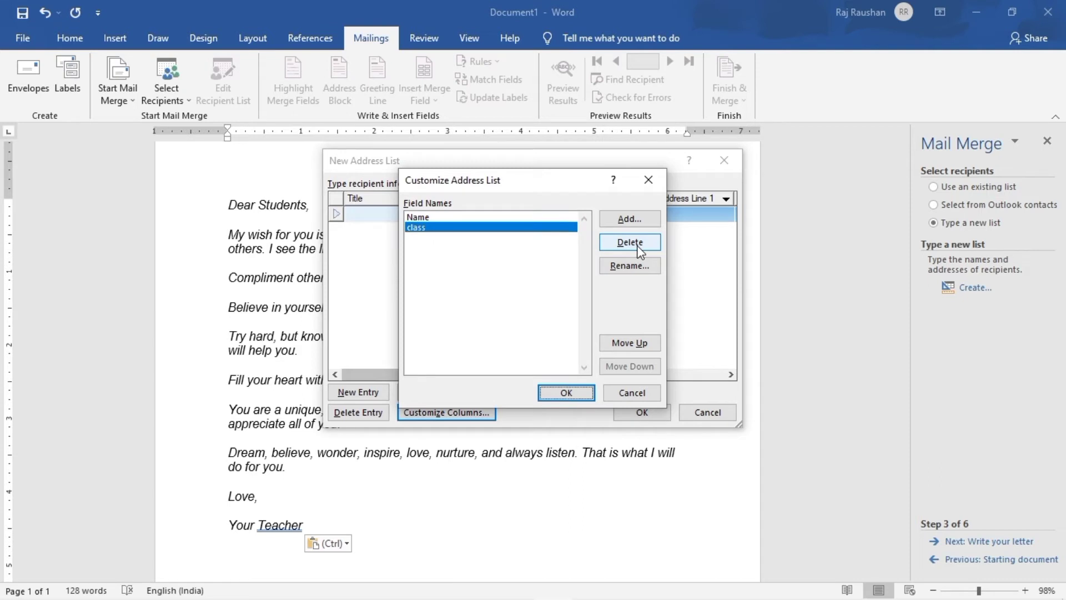
{"action": "key", "text": "alt+a"}
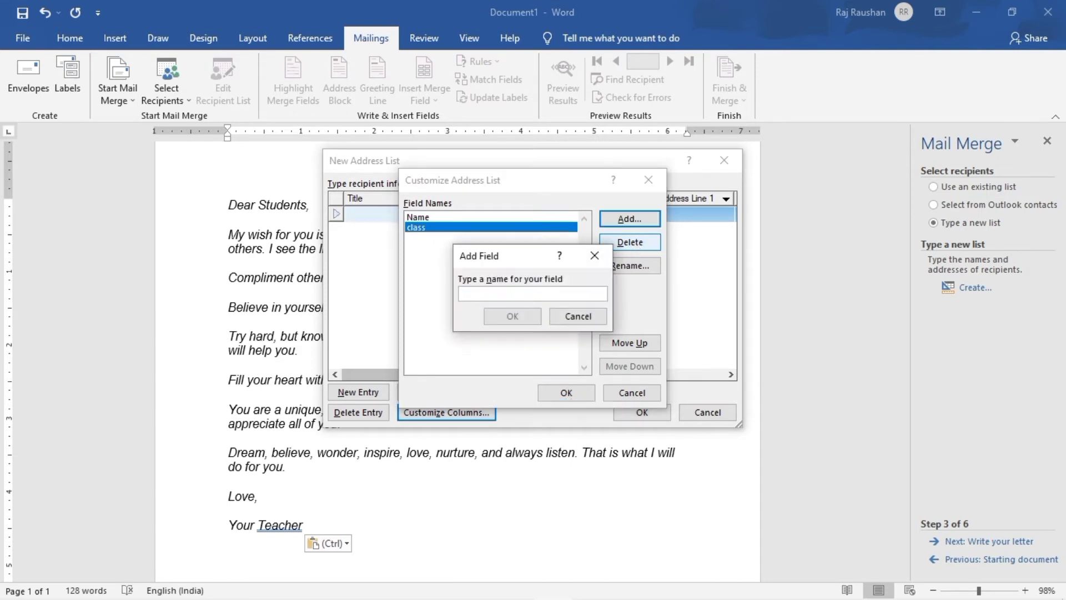
{"action": "type", "text": "contac"}
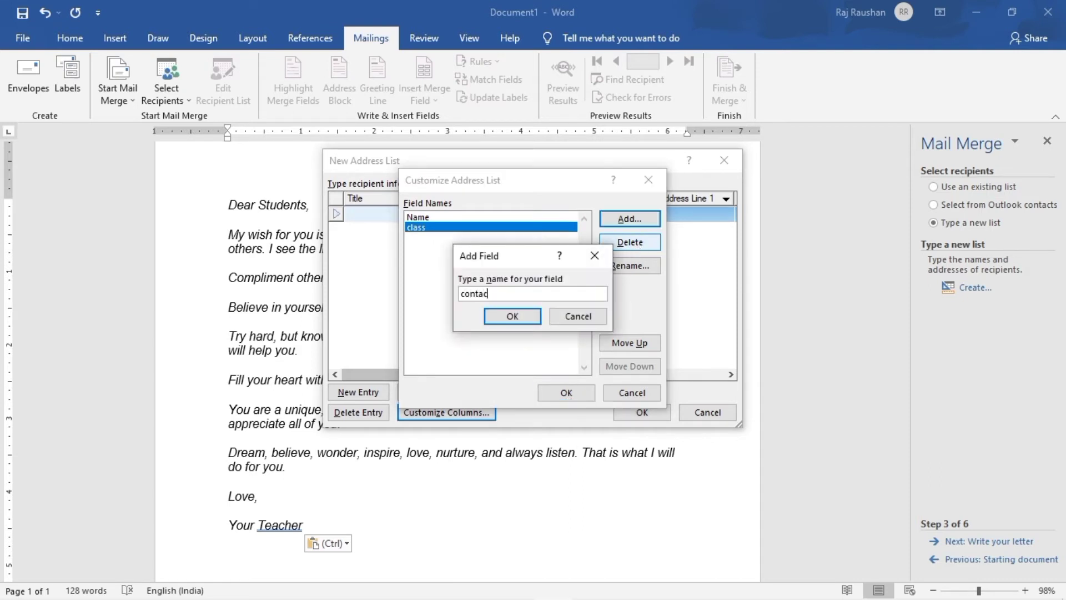
{"action": "type", "text": "t"}
{"action": "key", "text": "Return"}
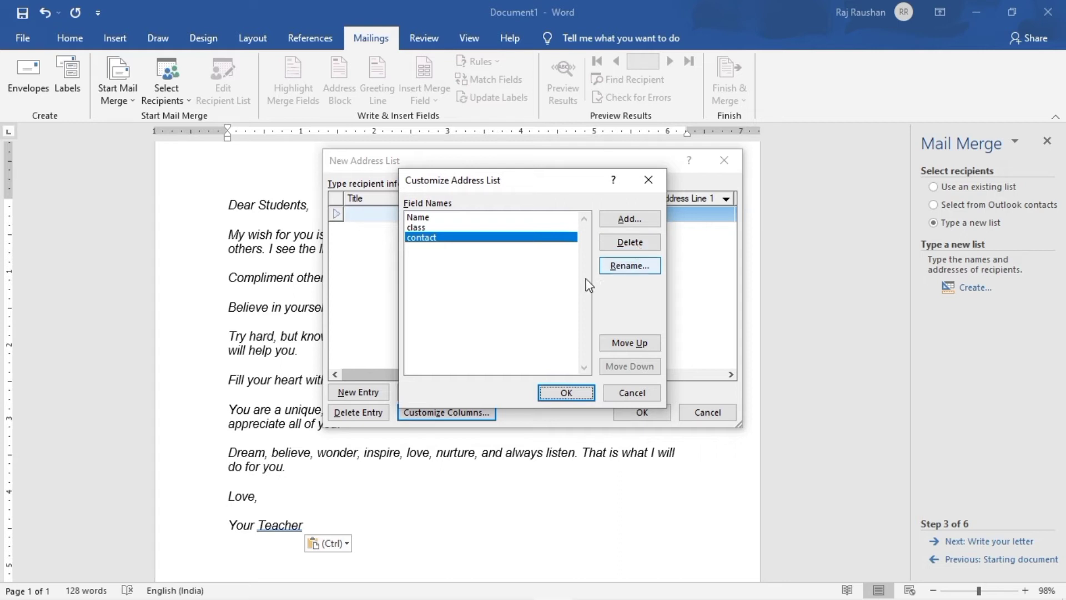
{"action": "left_click", "coordinate": [562, 392]}
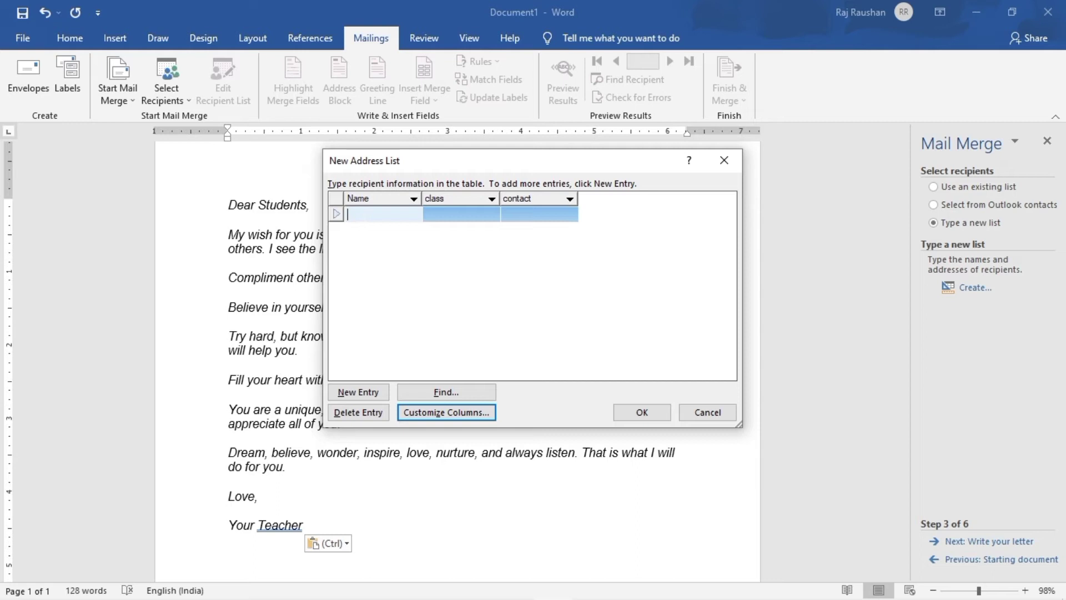
Enter the first two students' names, classes 10 and 9, and their contact numbers.
{"action": "type", "text": "shiva"}
{"action": "type", "text": "m"}
{"action": "key", "text": "Tab"}
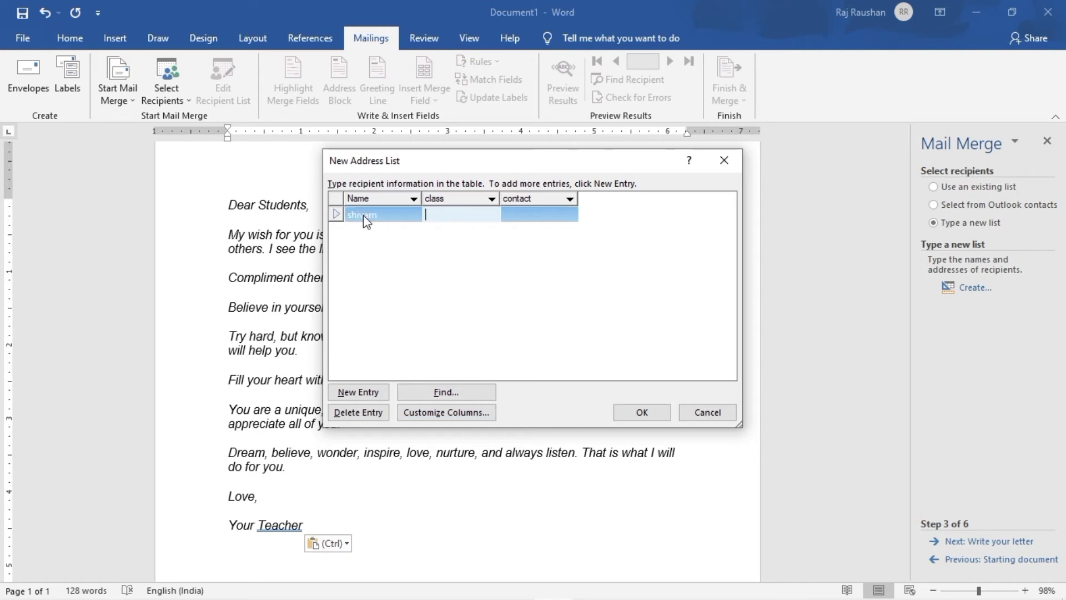
{"action": "type", "text": "10"}
{"action": "key", "text": "Tab"}
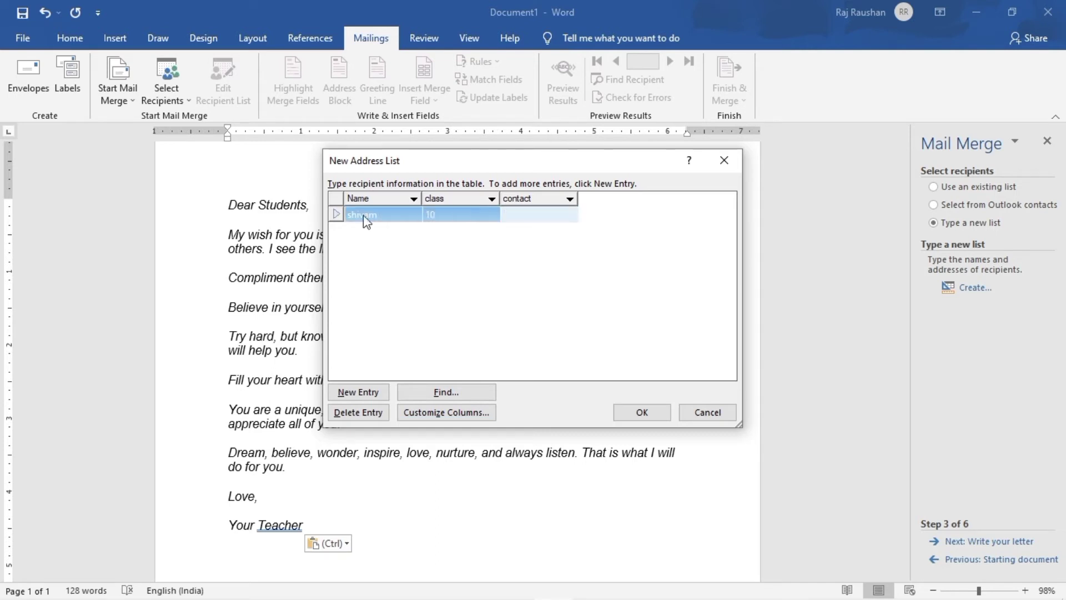
{"action": "key", "text": "Tab"}
{"action": "type", "text": "a"}
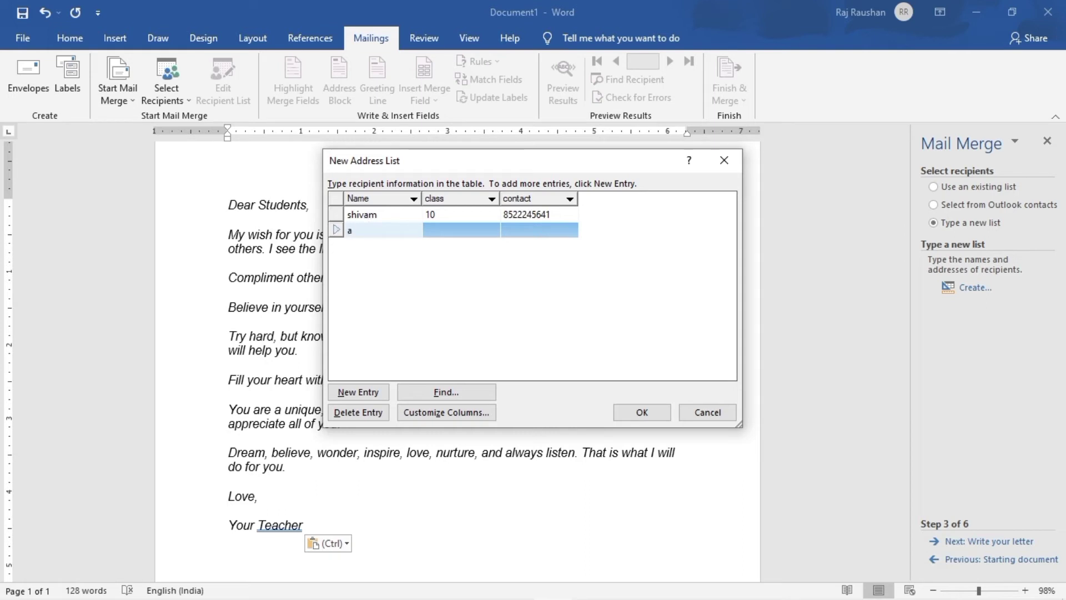
{"action": "type", "text": "kash"}
{"action": "key", "text": "Tab"}
{"action": "type", "text": "9"}
{"action": "key", "text": "Tab"}
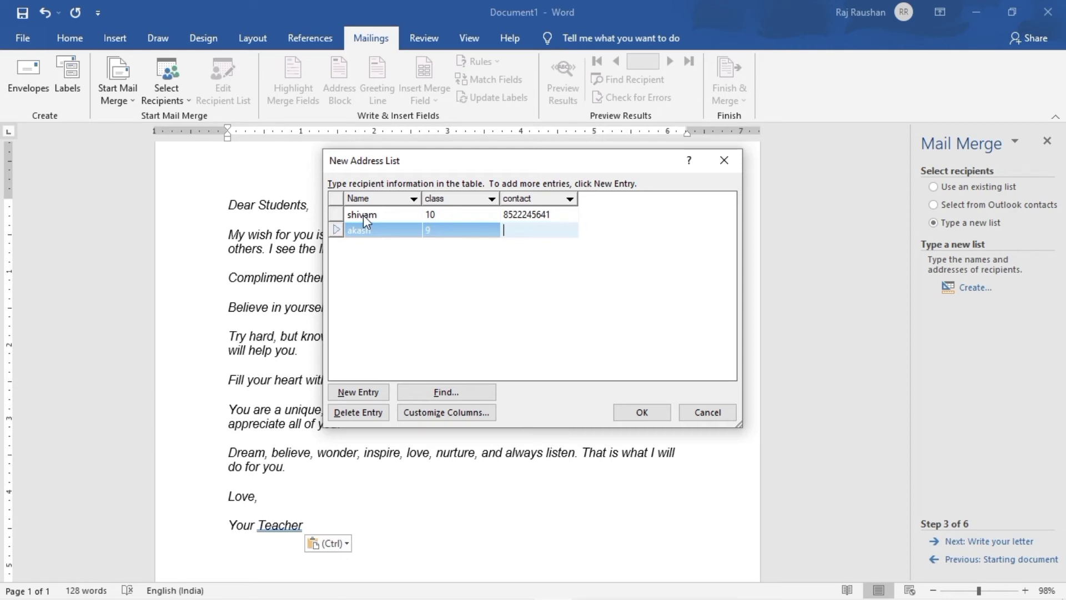
Add the third and fourth students' names, both in class 8, with their contact numbers.
{"action": "key", "text": "Tab"}
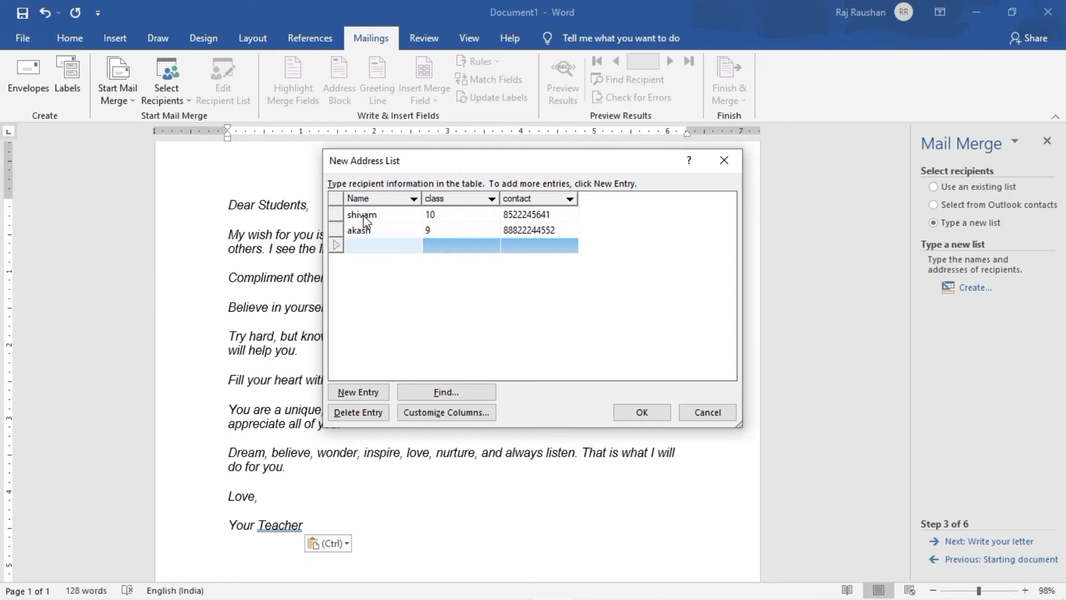
{"action": "type", "text": "Vis"}
{"action": "type", "text": "hal"}
{"action": "key", "text": "Tab"}
{"action": "type", "text": "8"}
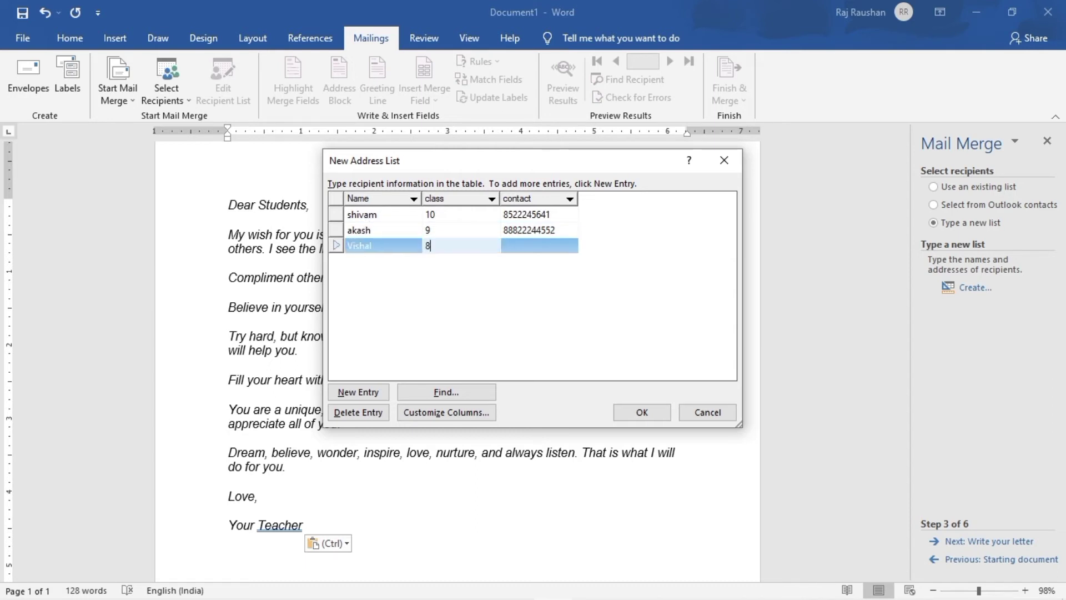
{"action": "key", "text": "Tab"}
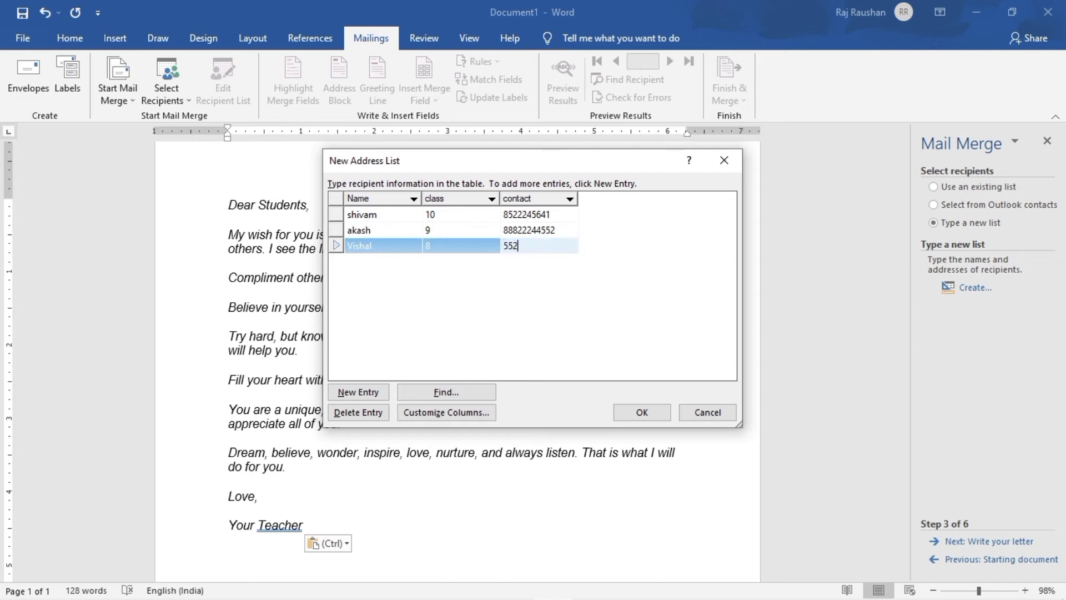
{"action": "key", "text": "Tab"}
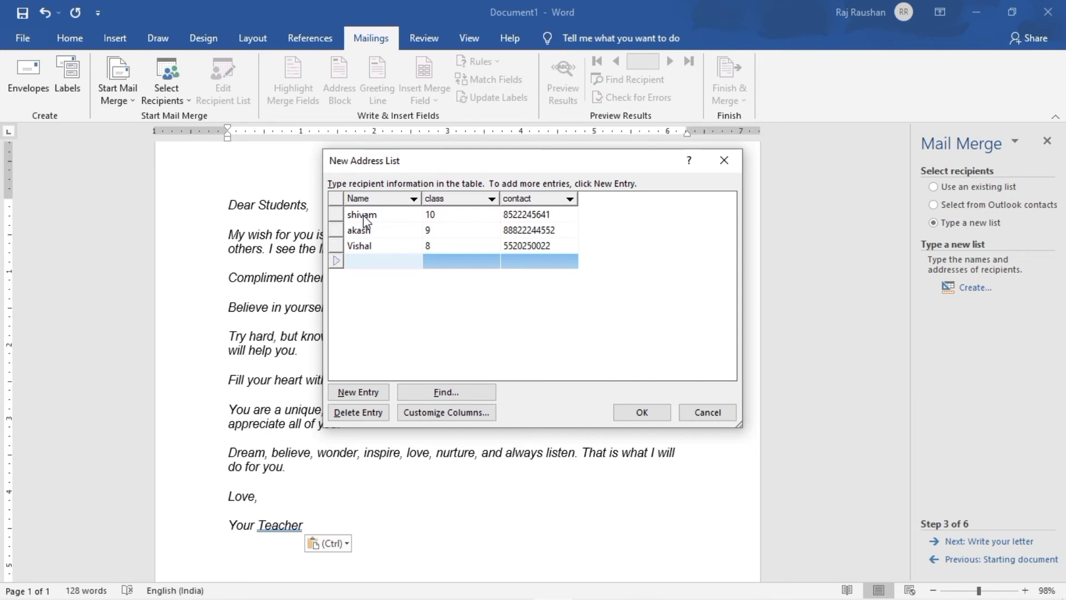
{"action": "type", "text": "raj"}
{"action": "key", "text": "Tab"}
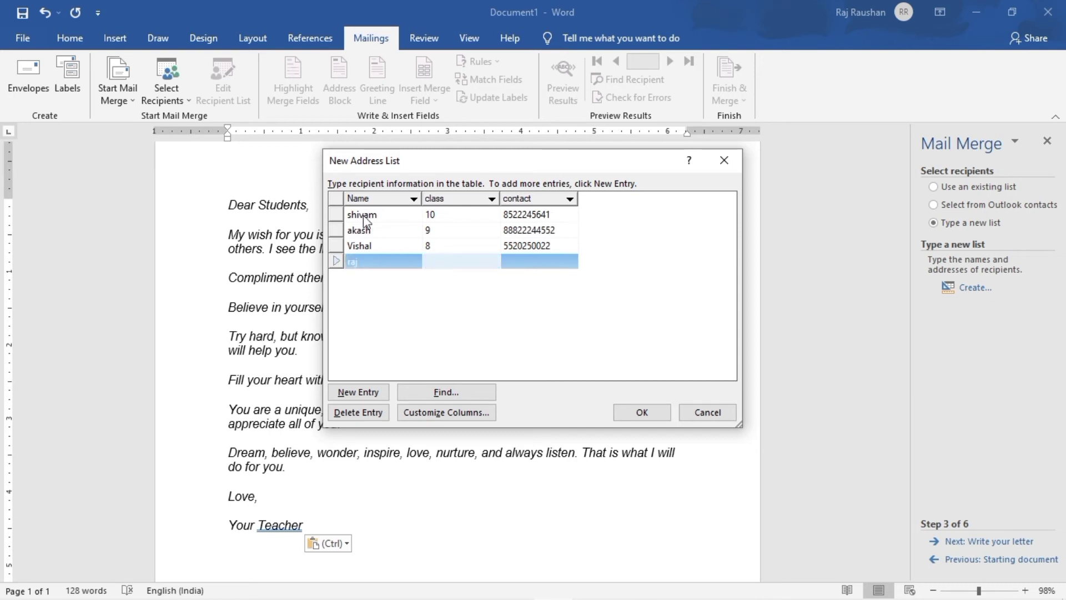
{"action": "type", "text": "8"}
{"action": "key", "text": "Tab"}
{"action": "type", "text": "36"}
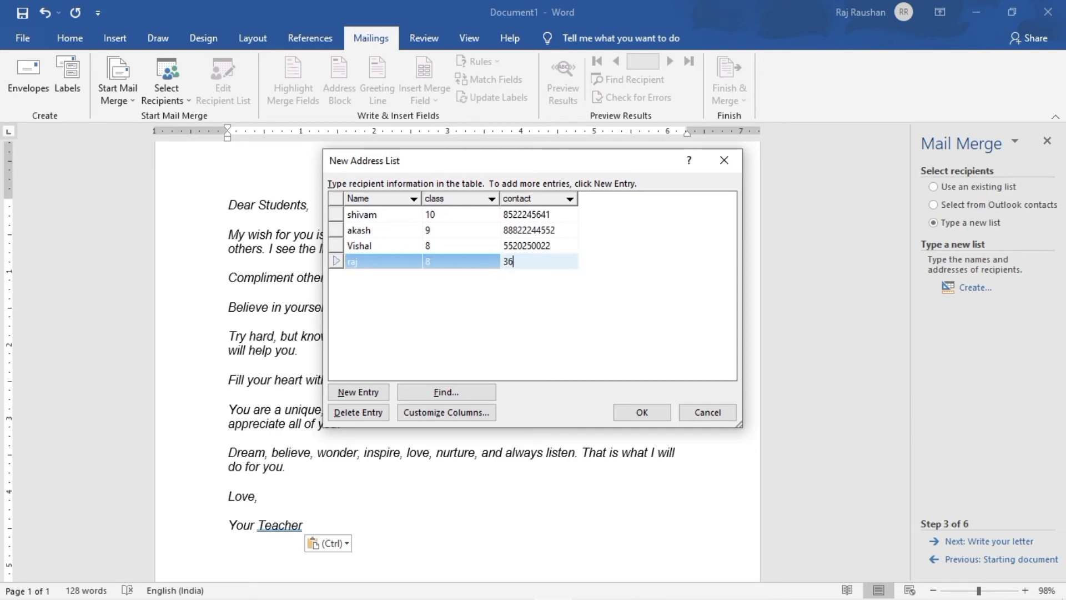
{"action": "type", "text": "530.0660"}
Save the four-student address list as msword and accept it as the merge's recipients.
{"action": "left_click", "coordinate": [632, 412]}
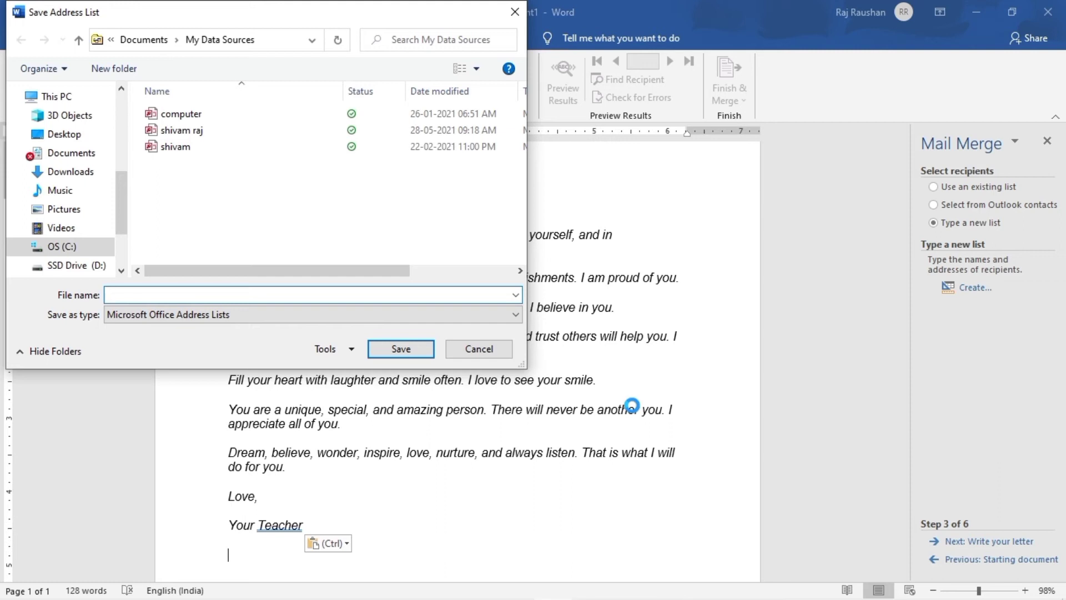
{"action": "type", "text": "ms"}
{"action": "type", "text": "word"}
{"action": "key", "text": "Return"}
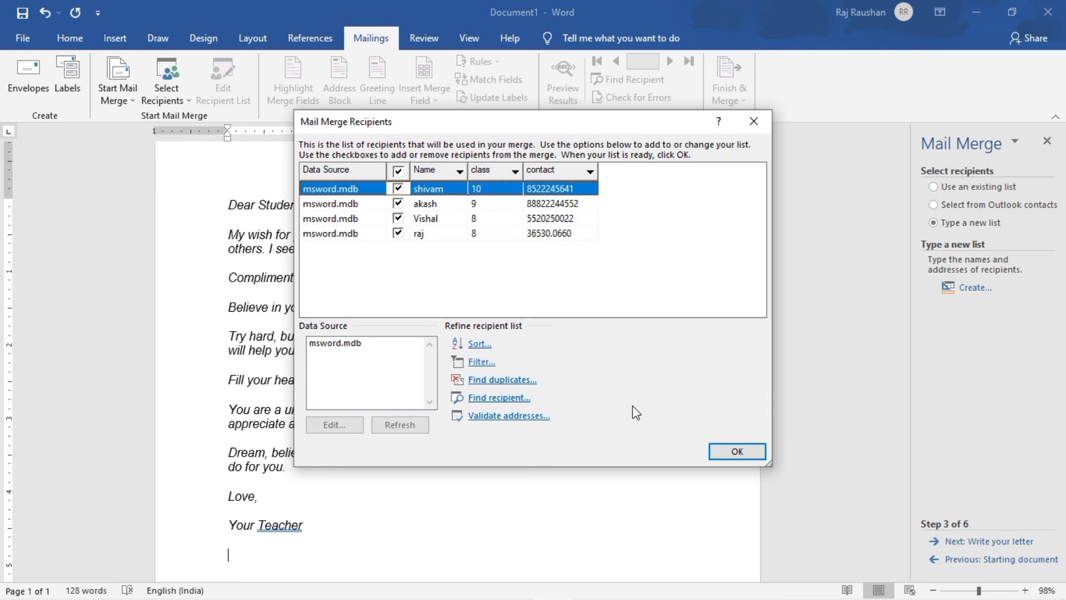
{"action": "left_click", "coordinate": [739, 451]}
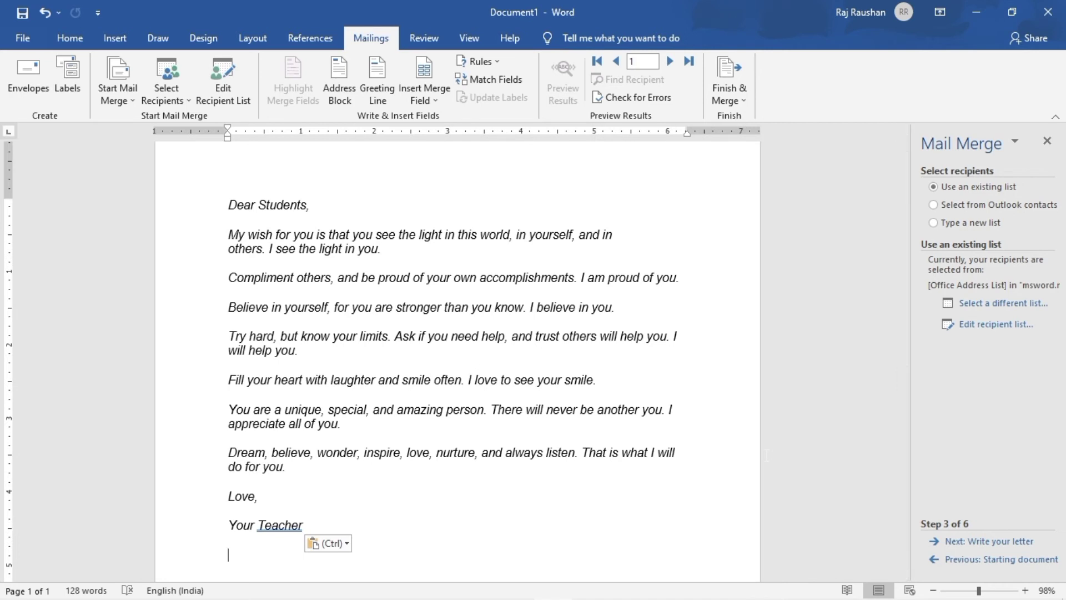
Move to the writing step and insert the «Name» merge field alone at the letter's end.
{"action": "left_click", "coordinate": [977, 547]}
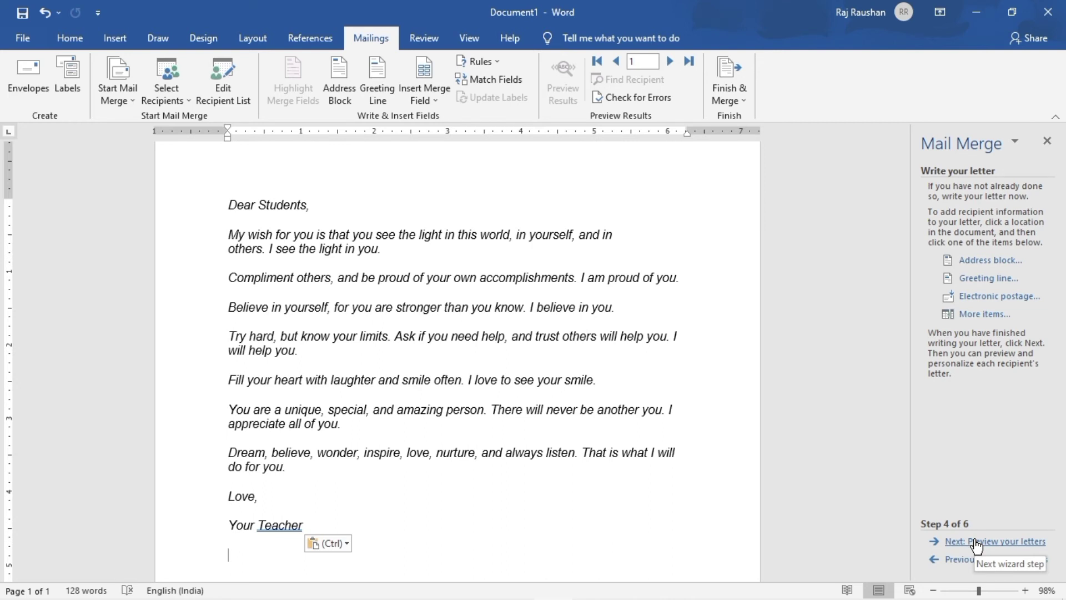
{"action": "left_click", "coordinate": [964, 317]}
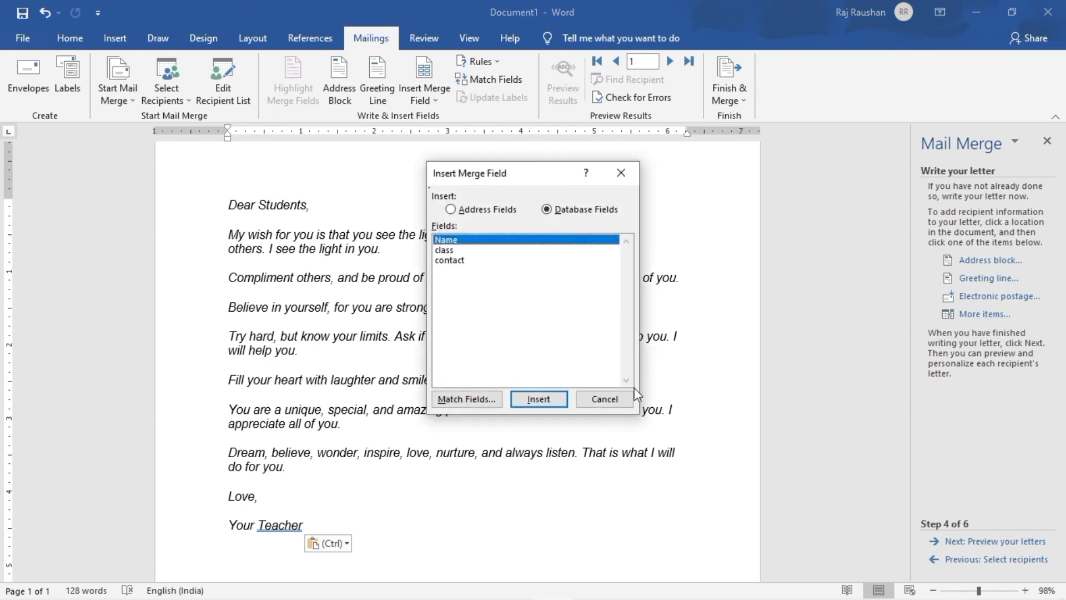
{"action": "left_click", "coordinate": [553, 403]}
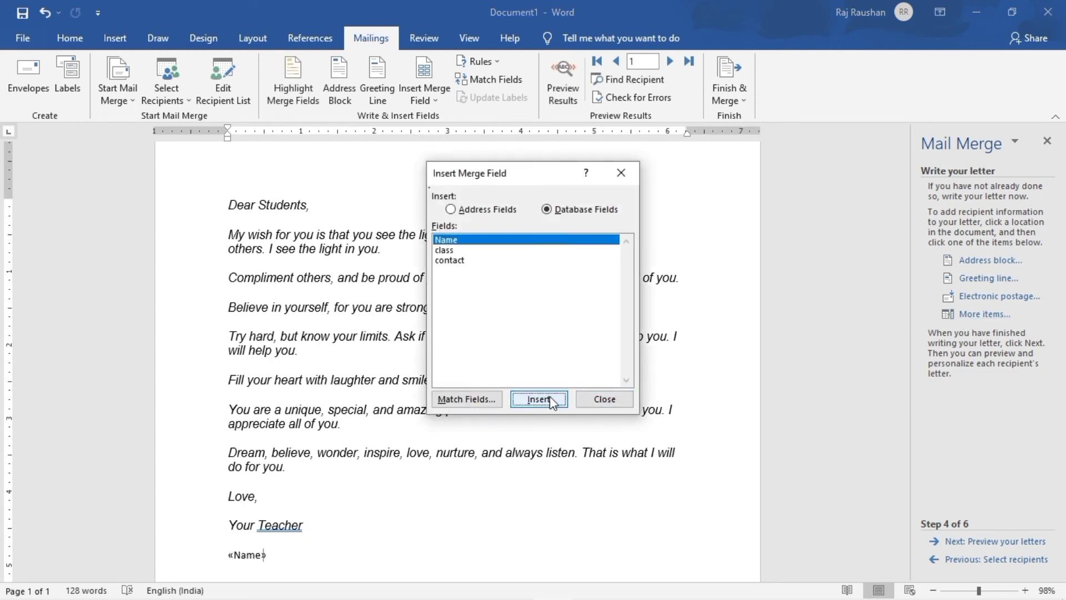
{"action": "left_click", "coordinate": [609, 402]}
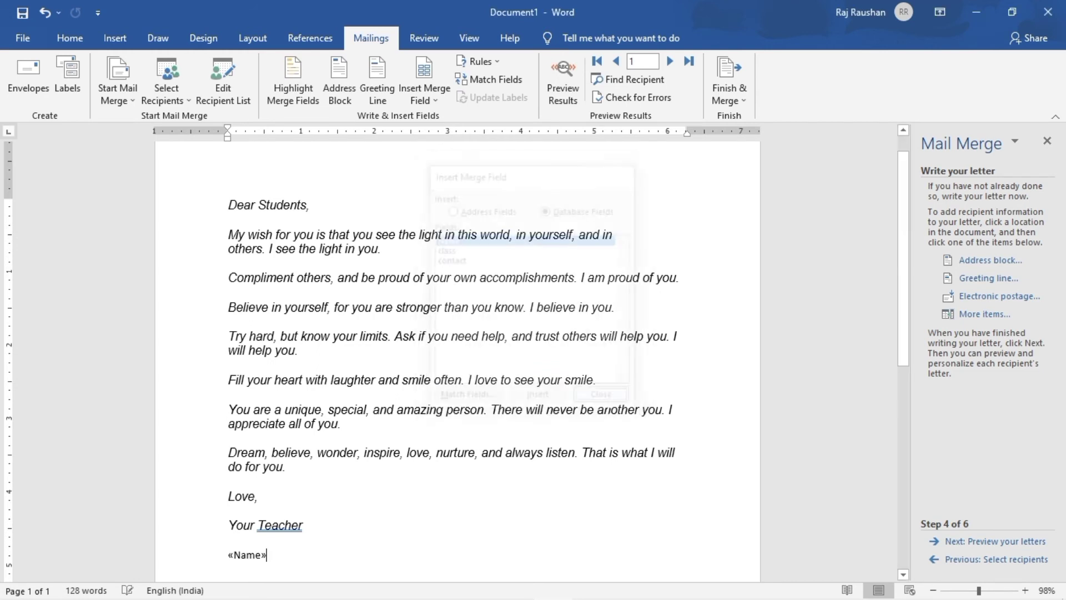
{"action": "left_click", "coordinate": [985, 315]}
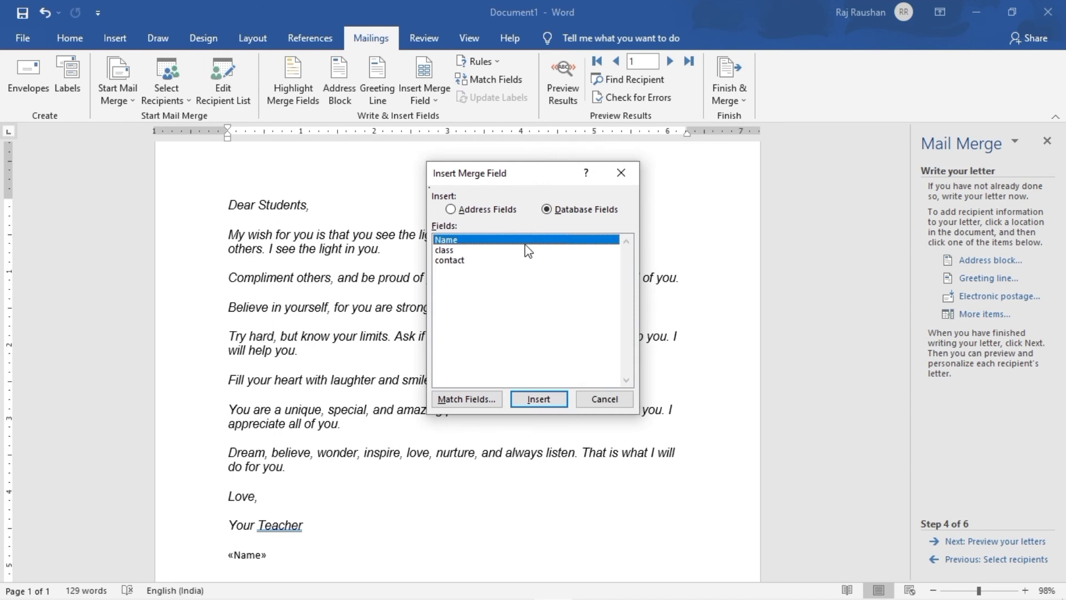
{"action": "left_click", "coordinate": [508, 250]}
{"action": "left_click", "coordinate": [544, 400]}
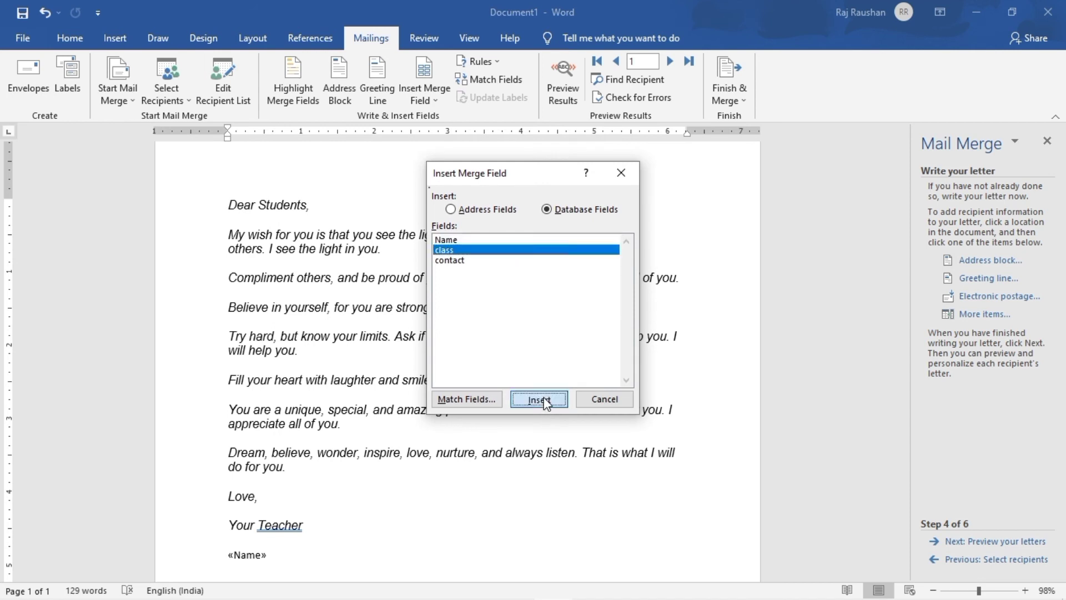
{"action": "left_click", "coordinate": [607, 401]}
{"action": "key", "text": "BackSpace"}
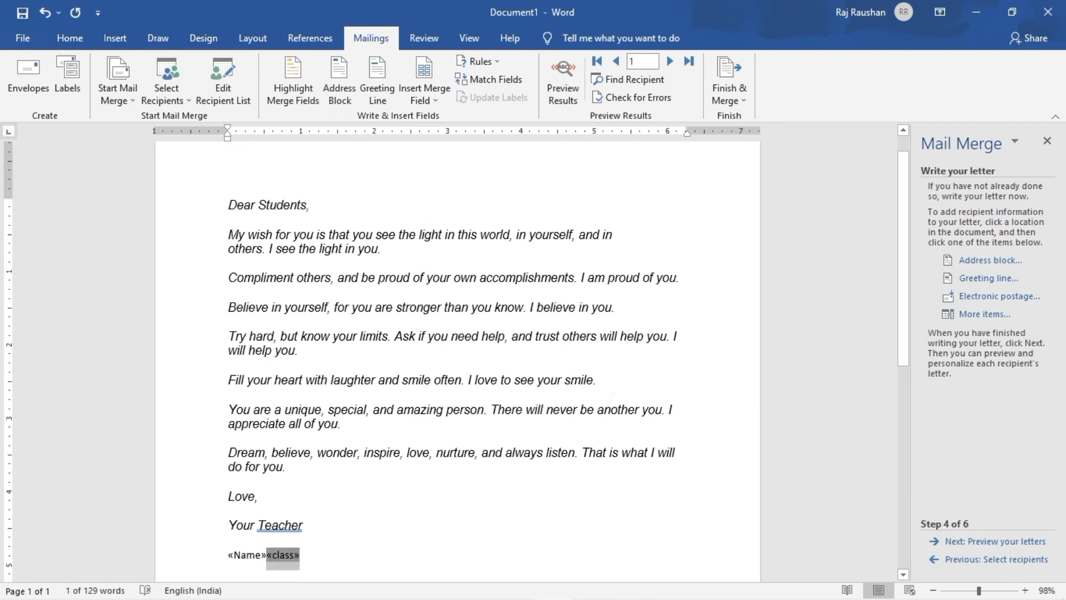
{"action": "key", "text": "BackSpace"}
{"action": "key", "text": "Return"}
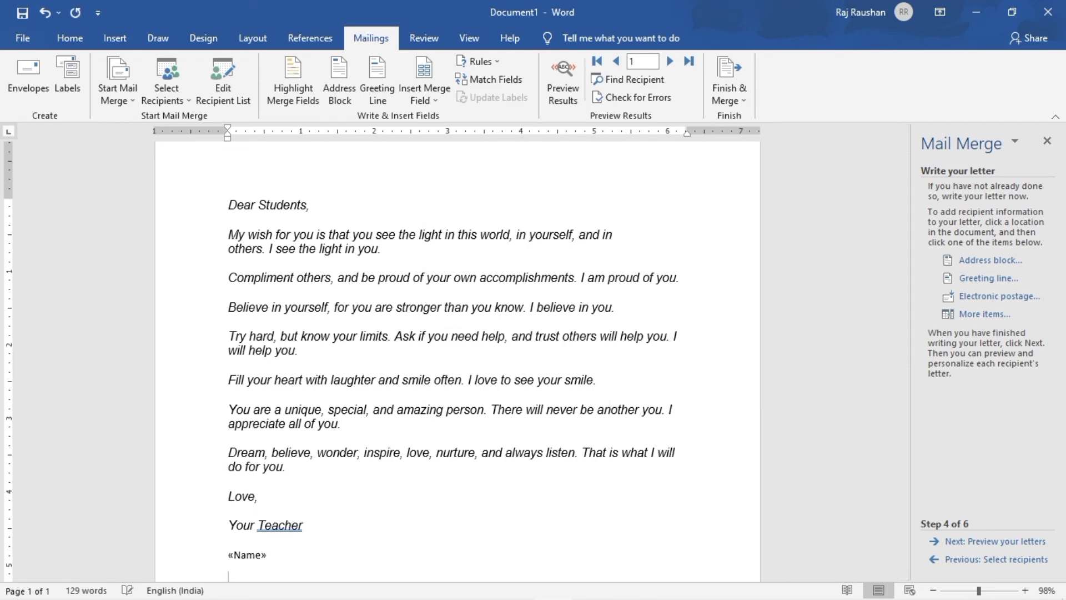
Insert the «class» and «contact» merge fields on separate lines below «Name».
{"action": "left_click", "coordinate": [987, 321]}
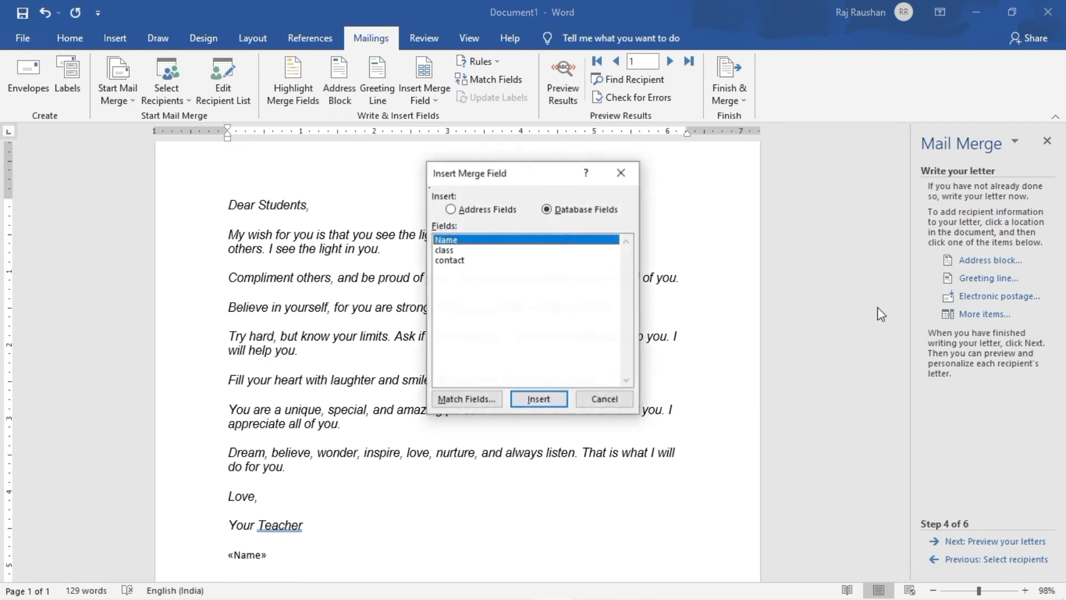
{"action": "left_click", "coordinate": [532, 249]}
{"action": "left_click", "coordinate": [549, 404]}
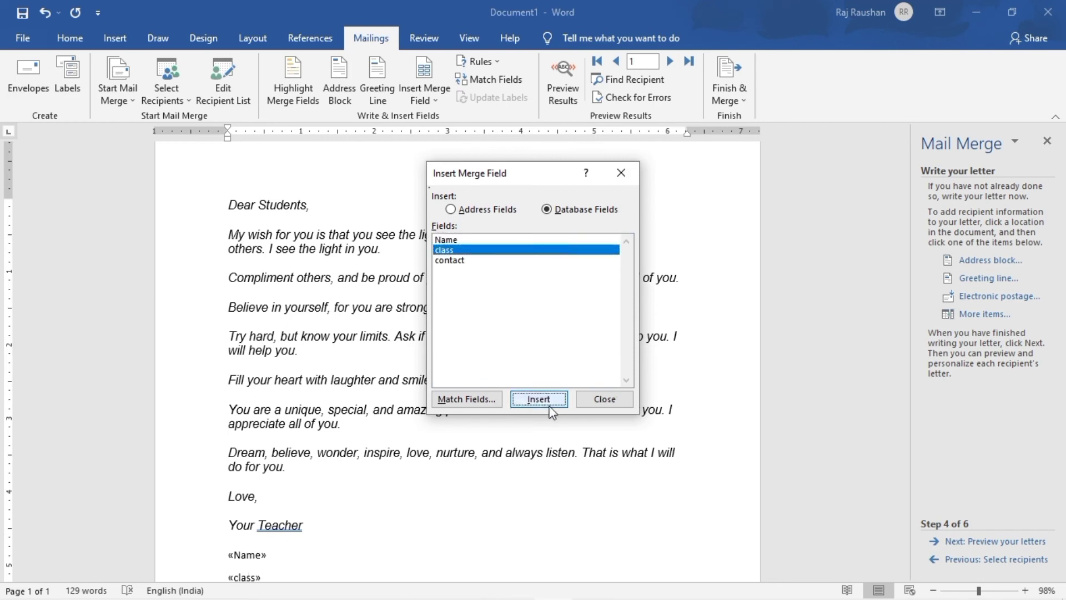
{"action": "left_click", "coordinate": [617, 397]}
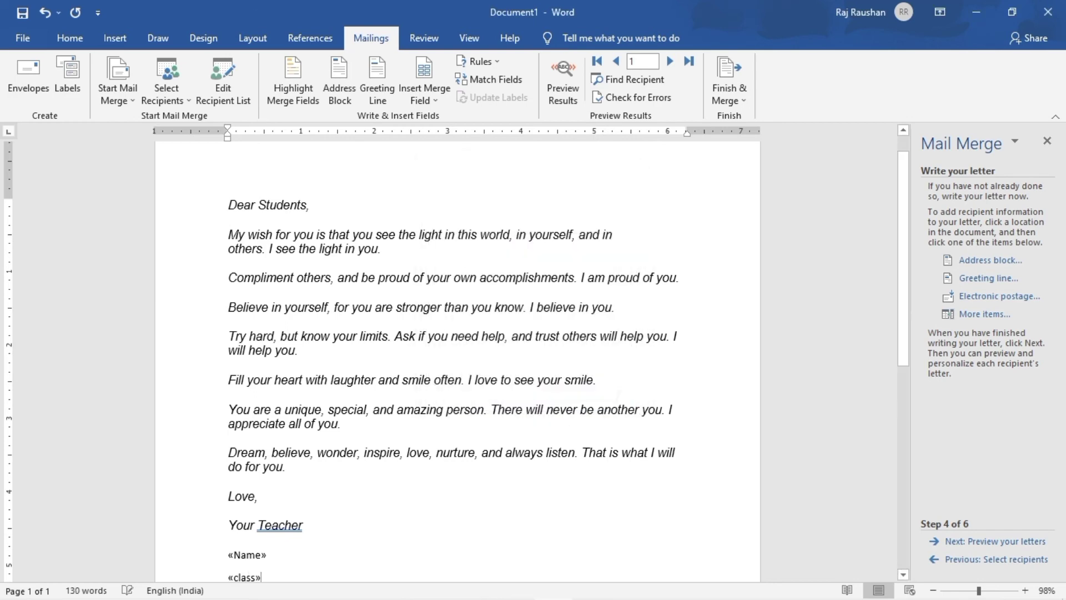
{"action": "key", "text": "Return"}
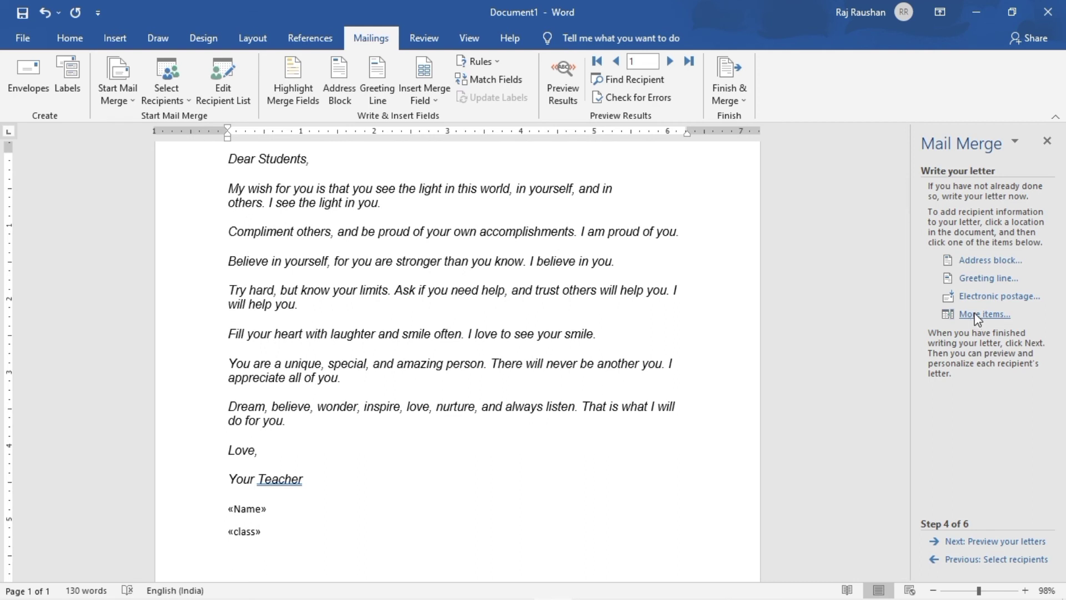
{"action": "left_click", "coordinate": [978, 314]}
{"action": "left_click", "coordinate": [523, 260]}
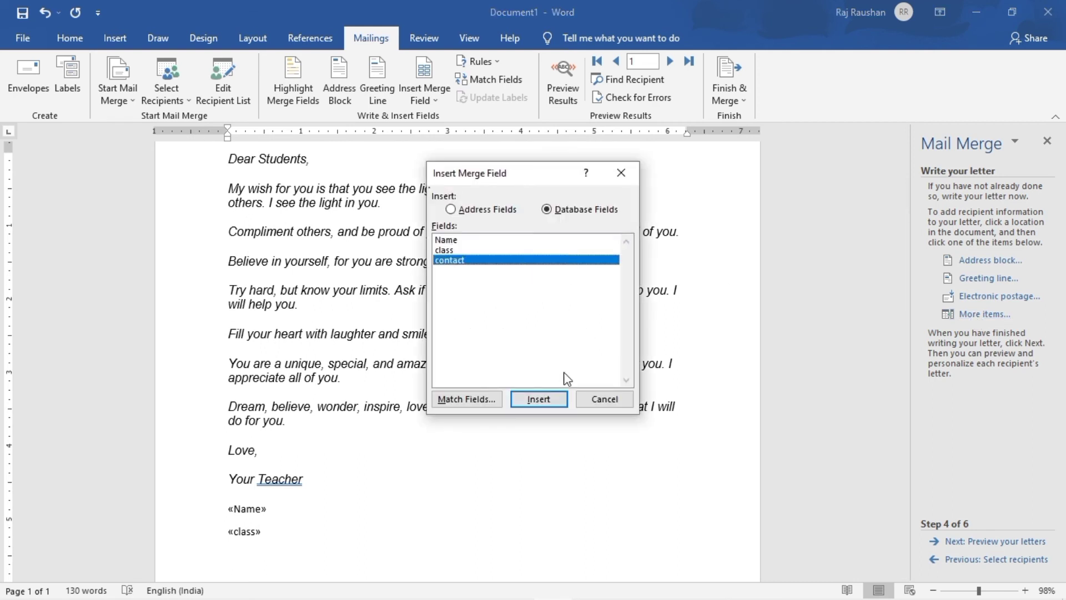
{"action": "left_click", "coordinate": [544, 404]}
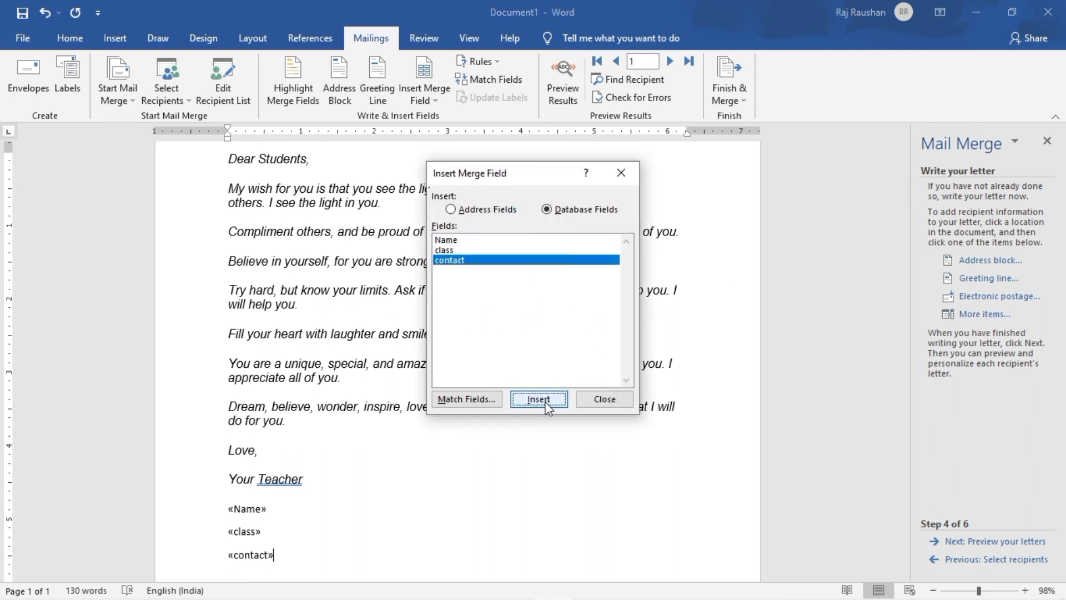
{"action": "left_click", "coordinate": [604, 400]}
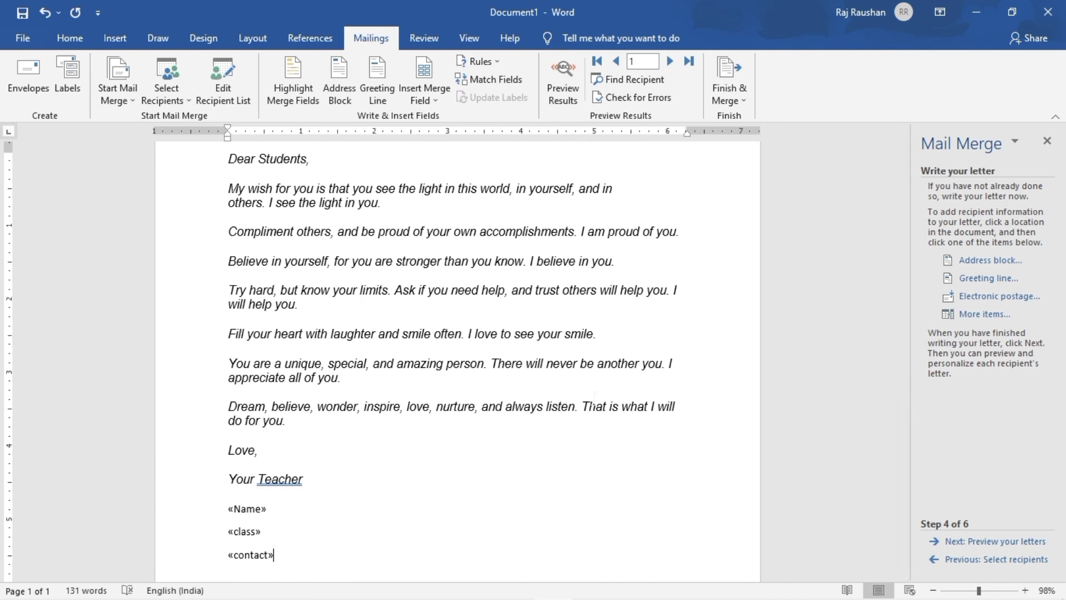
Preview the letter filled with the first student's name, class and contact, then go to step 6.
{"action": "left_click", "coordinate": [996, 542]}
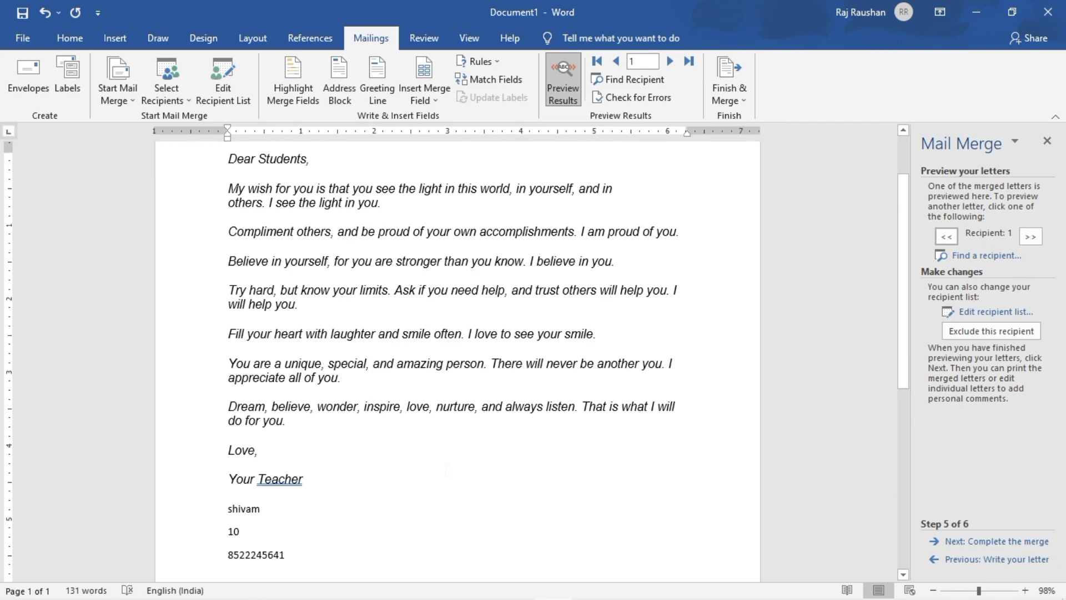
{"action": "scroll", "coordinate": [447, 469], "scroll_direction": "down", "scroll_amount": 5}
{"action": "scroll", "coordinate": [447, 469], "scroll_direction": "down", "scroll_amount": 5}
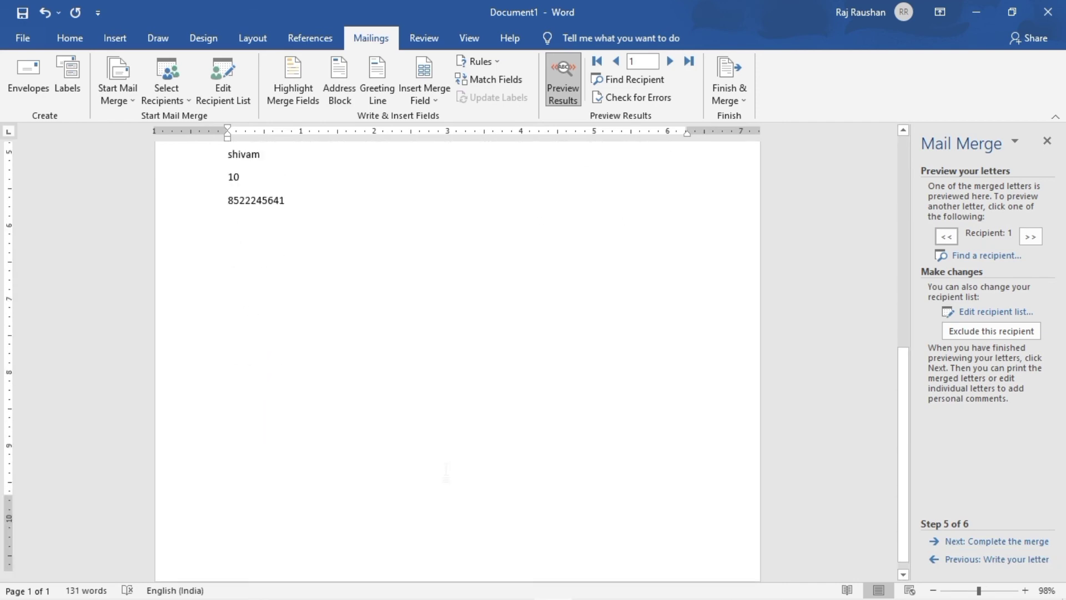
{"action": "scroll", "coordinate": [446, 472], "scroll_direction": "up", "scroll_amount": 10}
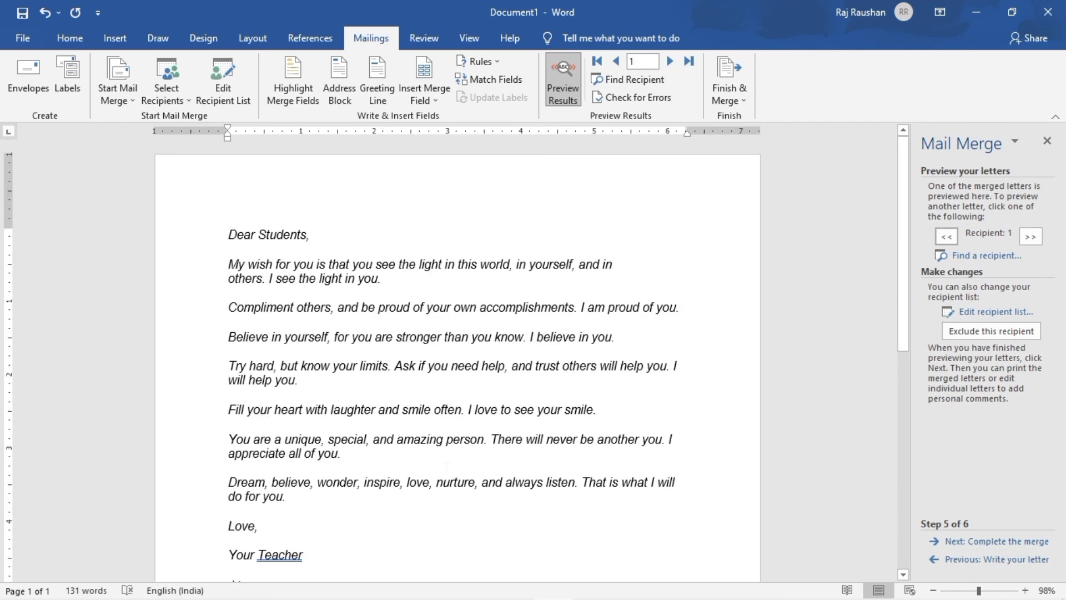
{"action": "scroll", "coordinate": [446, 469], "scroll_direction": "down", "scroll_amount": 4}
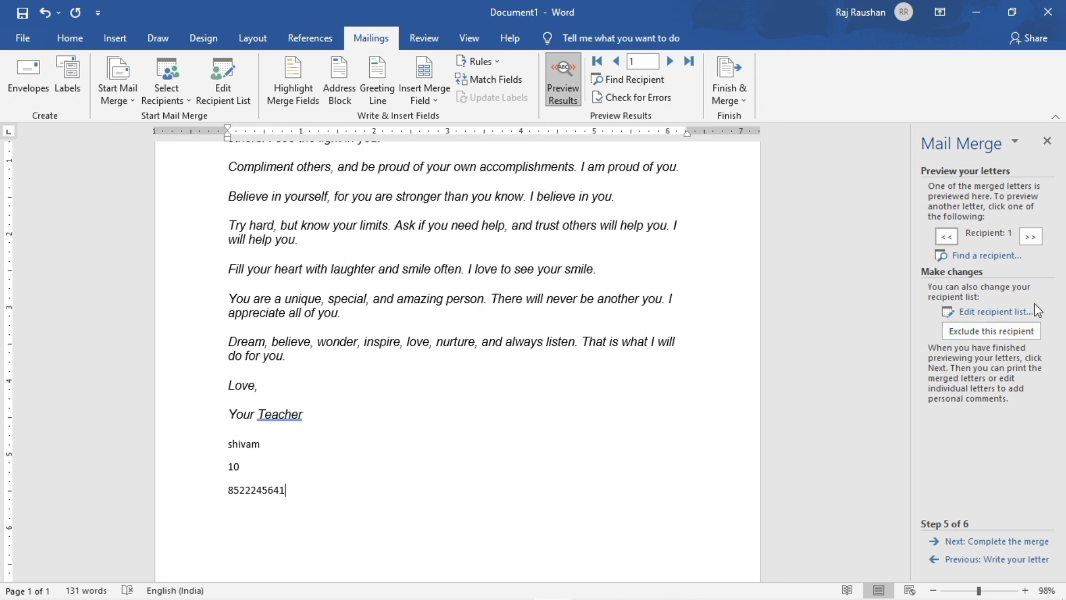
{"action": "left_click", "coordinate": [998, 541]}
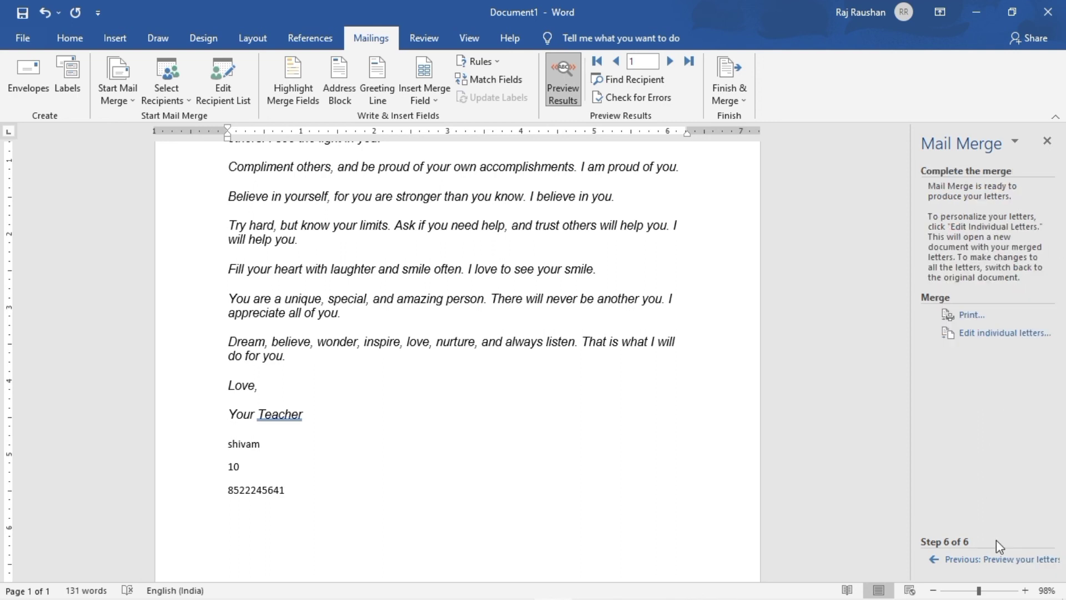
Merge all records into a new Letters1 document and display it as Multiple Pages.
{"action": "left_click", "coordinate": [994, 336]}
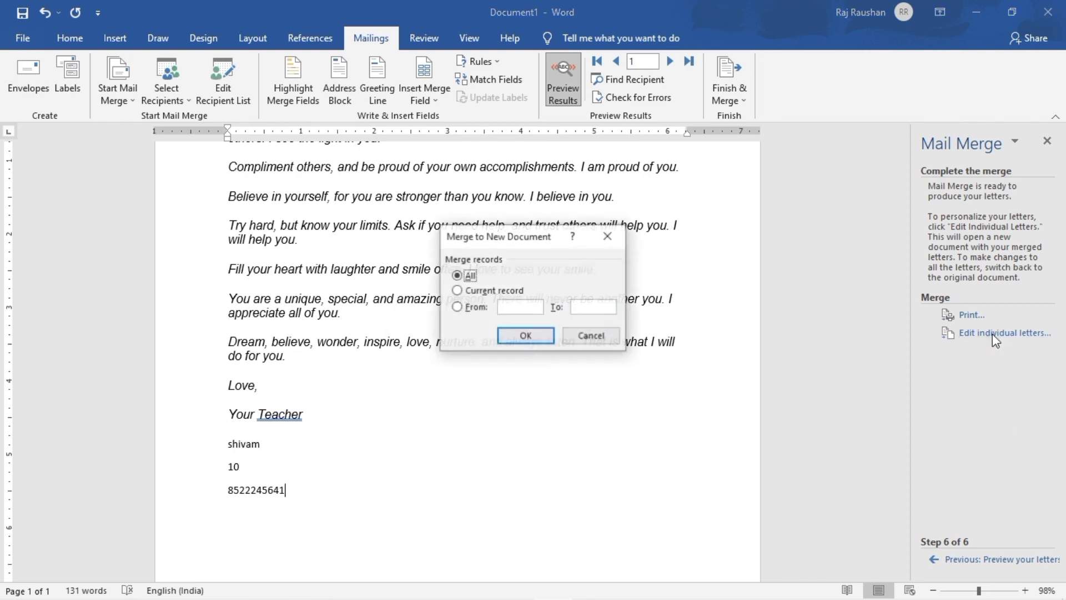
{"action": "left_click", "coordinate": [542, 335]}
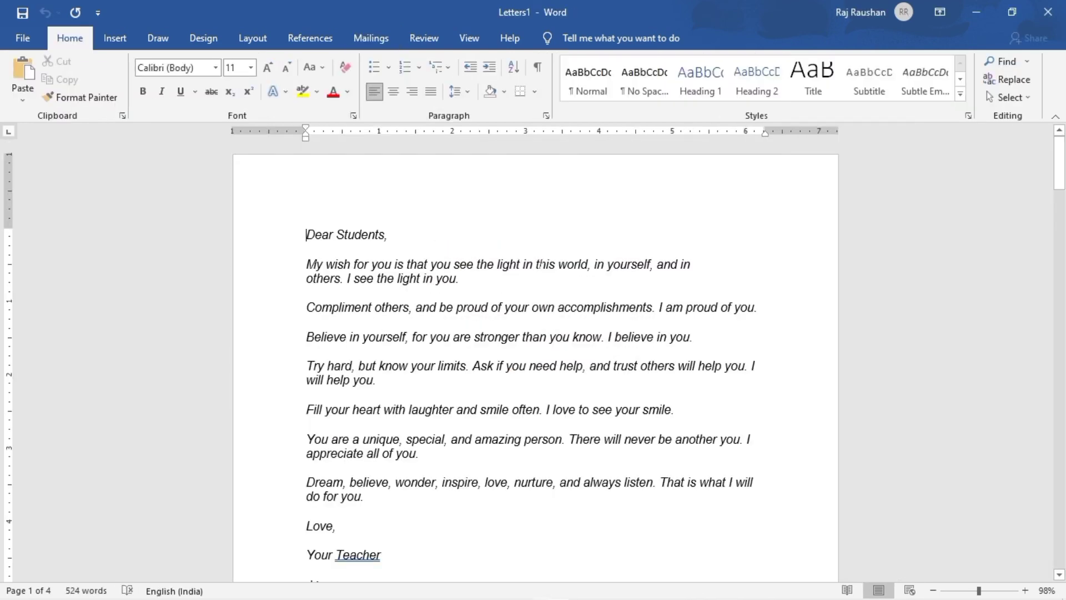
{"action": "left_click", "coordinate": [460, 31]}
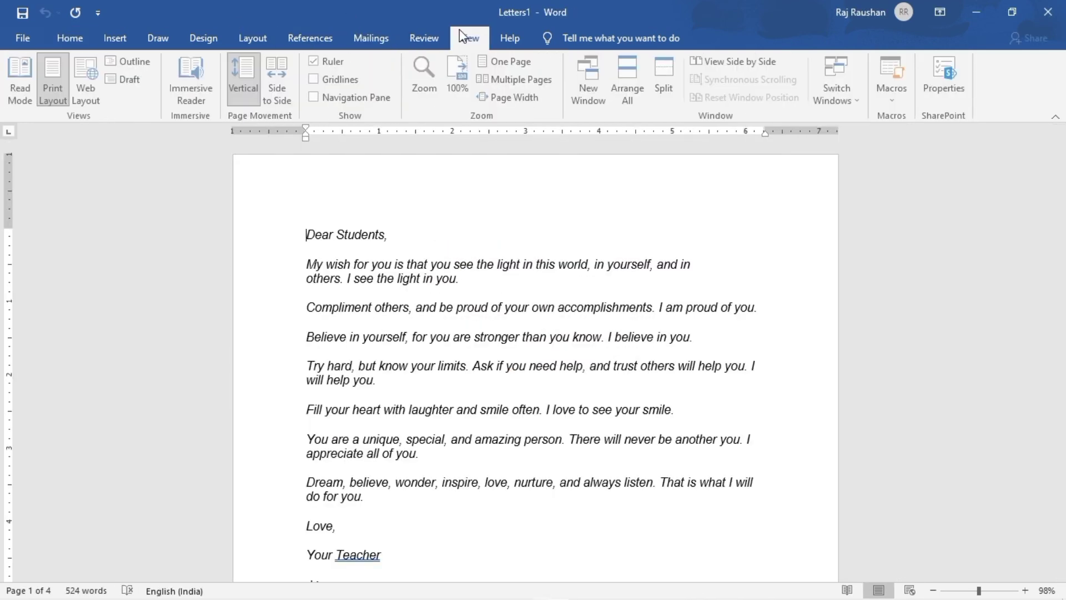
{"action": "left_click", "coordinate": [525, 80]}
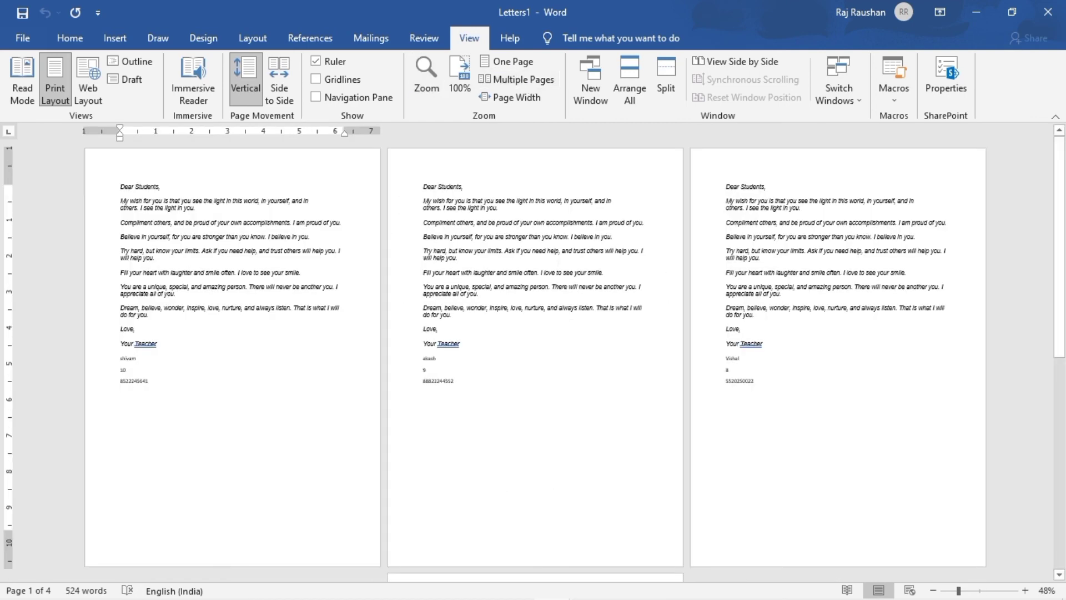
Scroll through the four personalised letters to check each student's details.
{"action": "scroll", "coordinate": [219, 345], "scroll_direction": "up", "scroll_amount": 1, "text": "ctrl"}
{"action": "scroll", "coordinate": [575, 382], "scroll_direction": "up", "scroll_amount": 1, "text": "ctrl"}
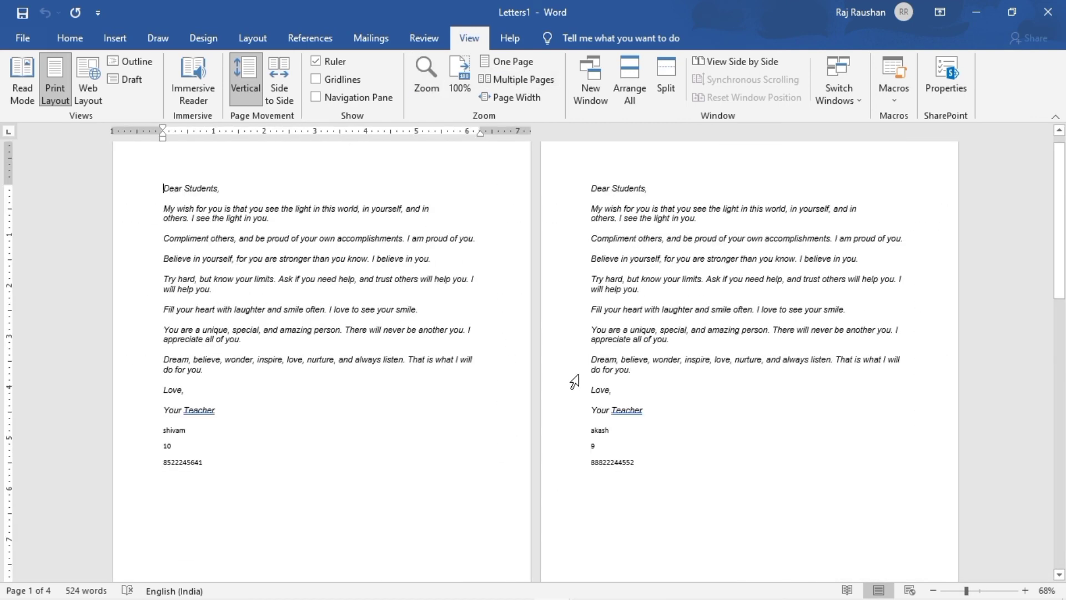
{"action": "scroll", "coordinate": [533, 355], "scroll_direction": "down", "scroll_amount": 2}
{"action": "scroll", "coordinate": [533, 356], "scroll_direction": "down", "scroll_amount": 5}
{"action": "scroll", "coordinate": [533, 356], "scroll_direction": "down", "scroll_amount": 4}
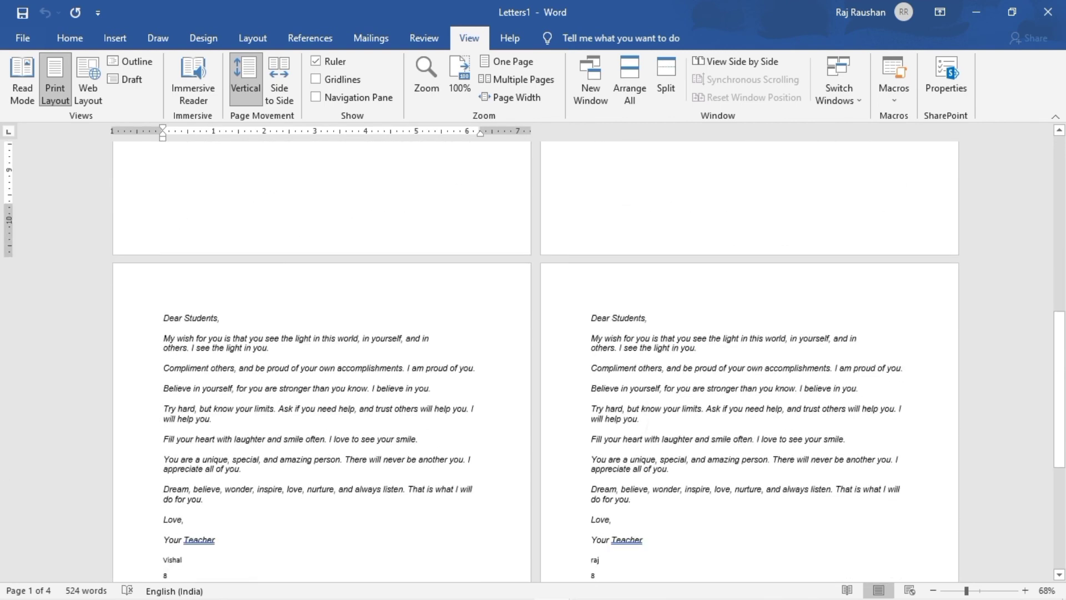
{"action": "scroll", "coordinate": [533, 356], "scroll_direction": "down", "scroll_amount": 1}
{"action": "scroll", "coordinate": [533, 356], "scroll_direction": "down", "scroll_amount": 1}
{"action": "scroll", "coordinate": [533, 355], "scroll_direction": "down", "scroll_amount": 2}
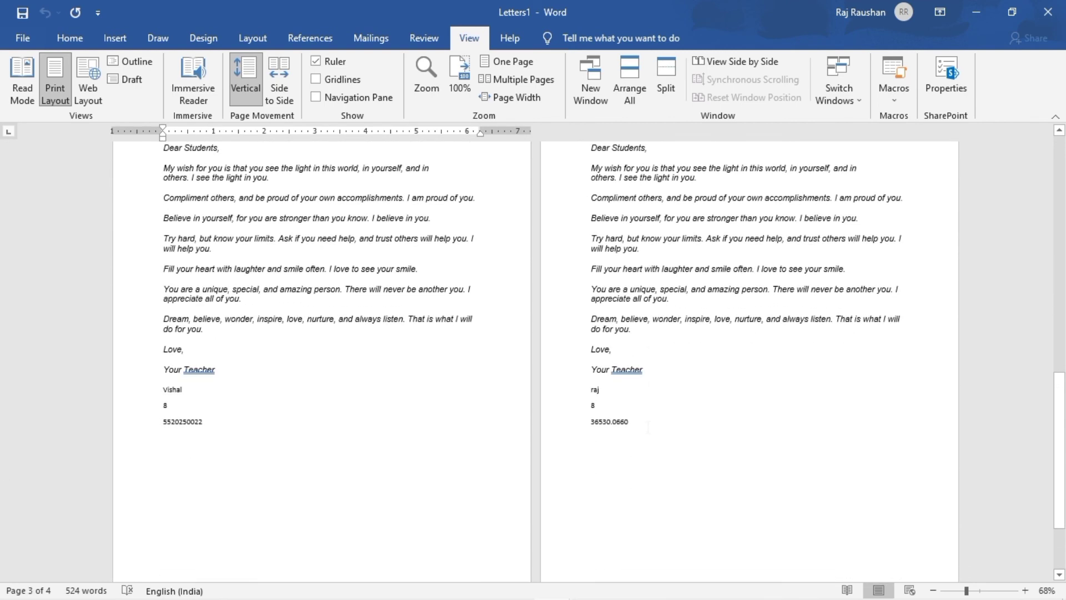
{"action": "scroll", "coordinate": [533, 356], "scroll_direction": "down", "scroll_amount": 2}
{"action": "scroll", "coordinate": [649, 426], "scroll_direction": "up", "scroll_amount": 2}
{"action": "scroll", "coordinate": [649, 426], "scroll_direction": "up", "scroll_amount": 5}
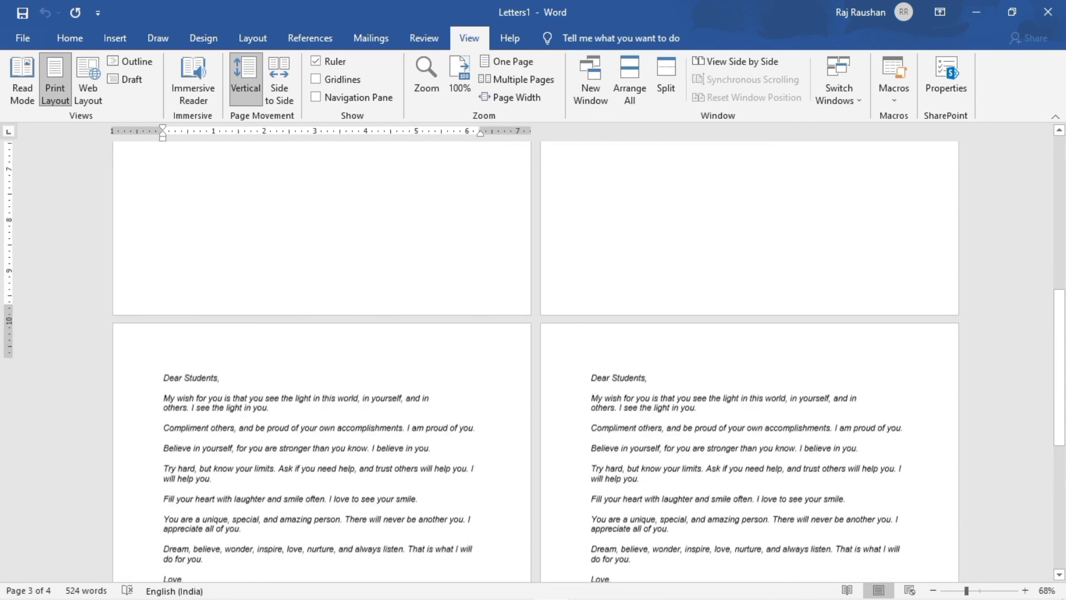
{"action": "scroll", "coordinate": [648, 427], "scroll_direction": "up", "scroll_amount": 2}
{"action": "scroll", "coordinate": [649, 426], "scroll_direction": "down", "scroll_amount": 5}
{"action": "scroll", "coordinate": [648, 426], "scroll_direction": "up", "scroll_amount": 1}
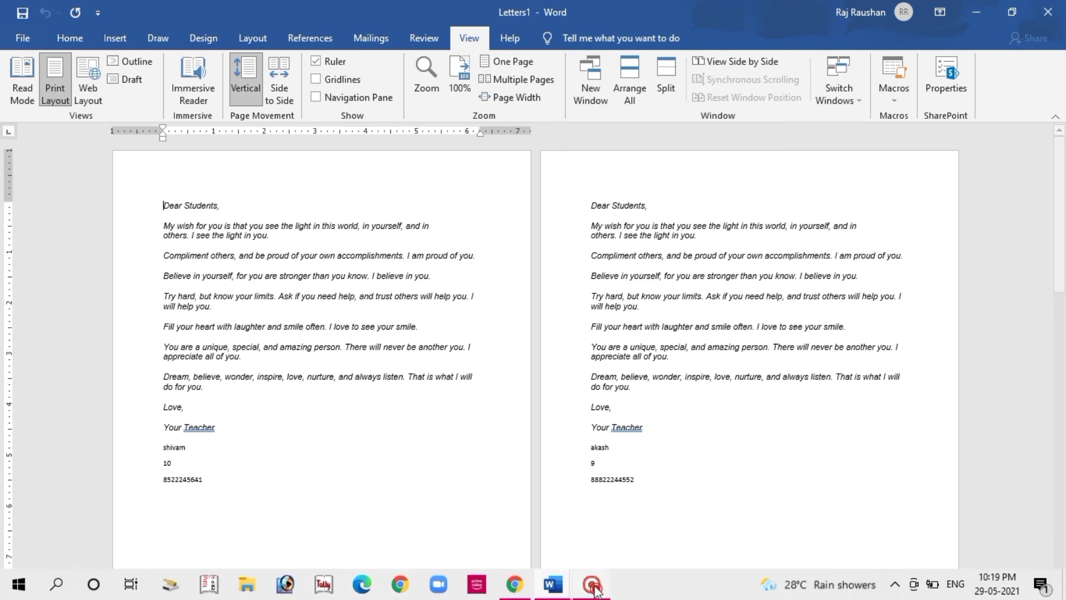
{"action": "mouse_move", "coordinate": [591, 585]}
{"action": "left_click", "coordinate": [565, 500]}
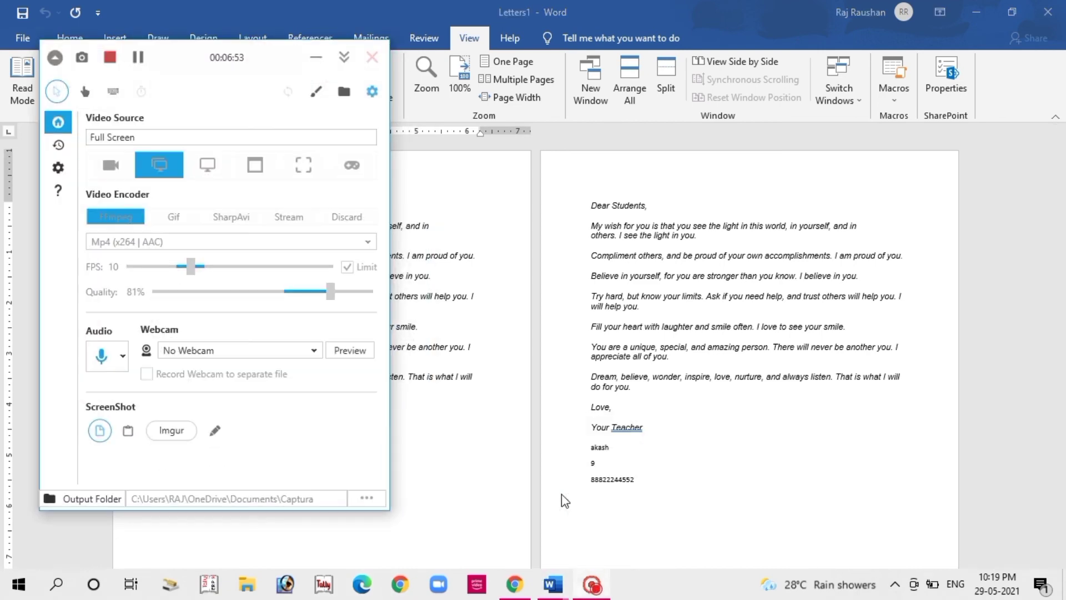